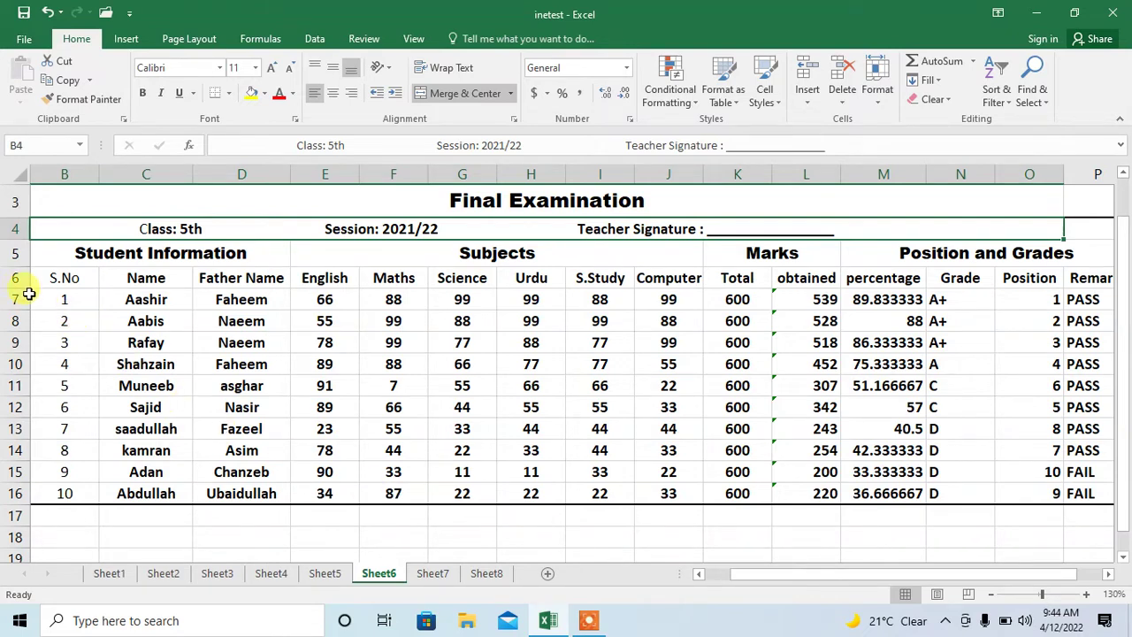
Select B6:I7, the subject headings plus the first student's marks, for charting.
mouse_move(45, 280)
mouse_down()
mouse_move(155, 299)
mouse_move(599, 305)
mouse_up()
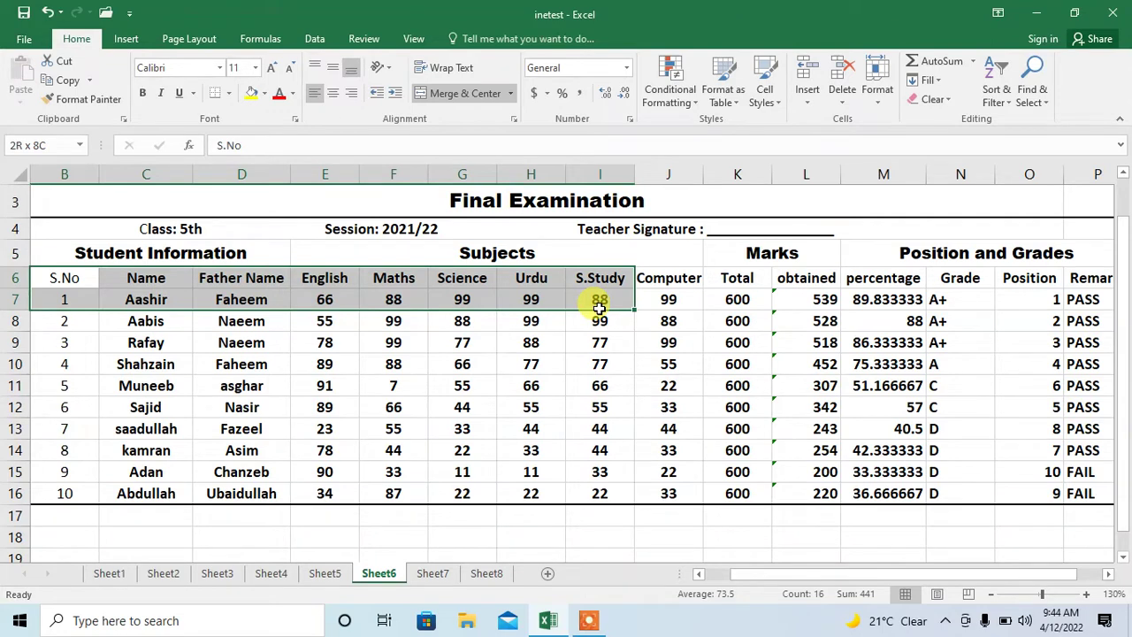
drag(600, 305, 600, 311)
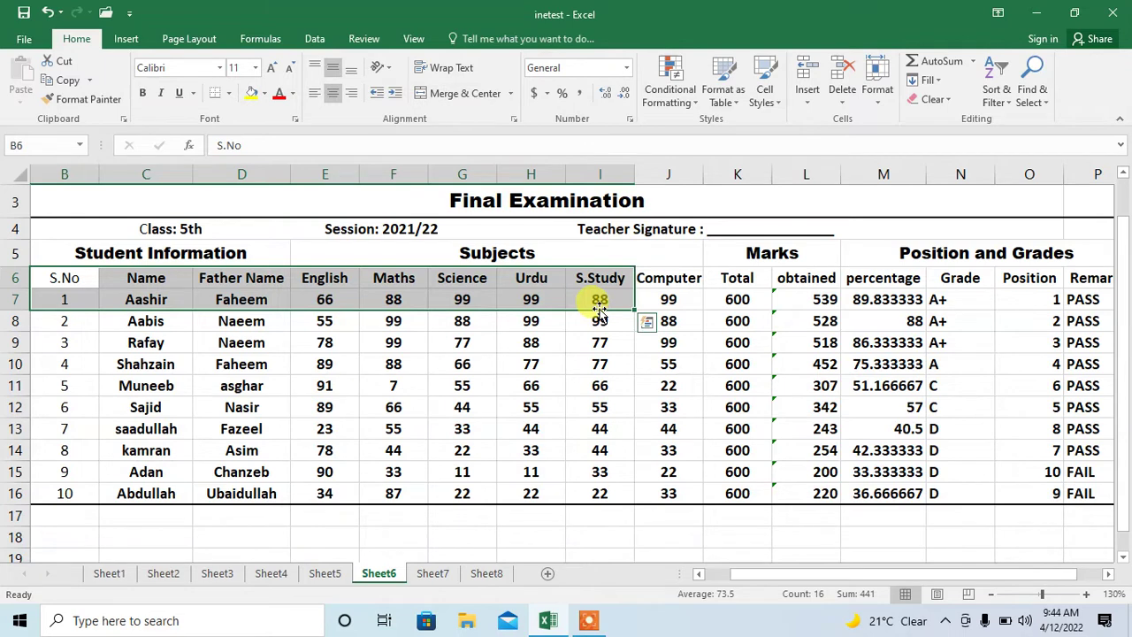
click(124, 43)
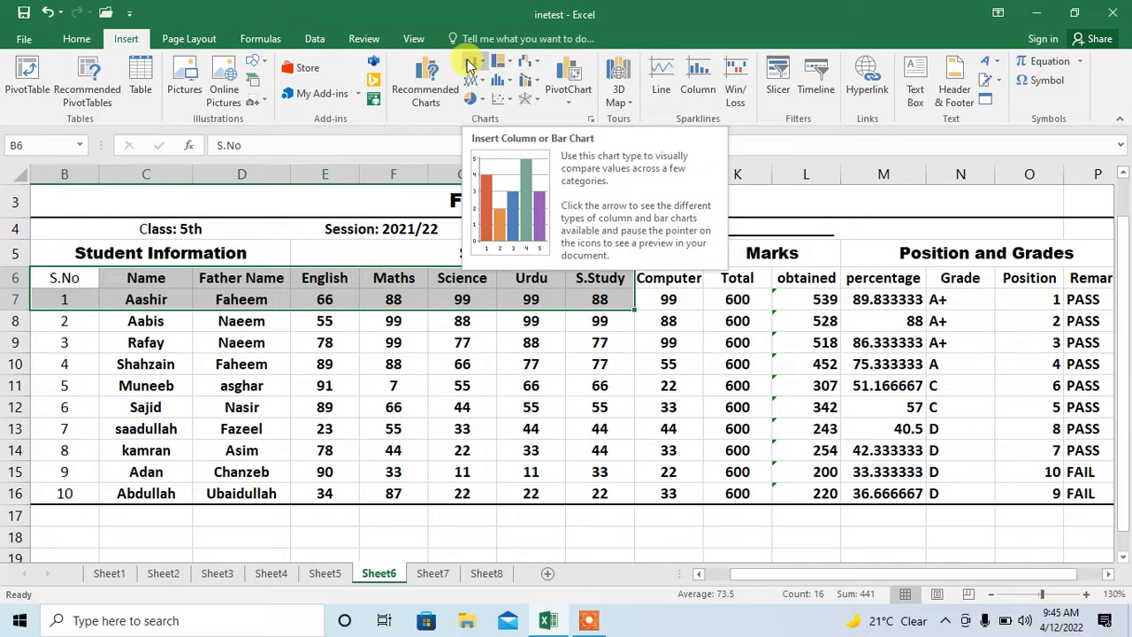
Insert a 2-D Clustered Column chart from B6:I7 and select the whole chart.
click(469, 64)
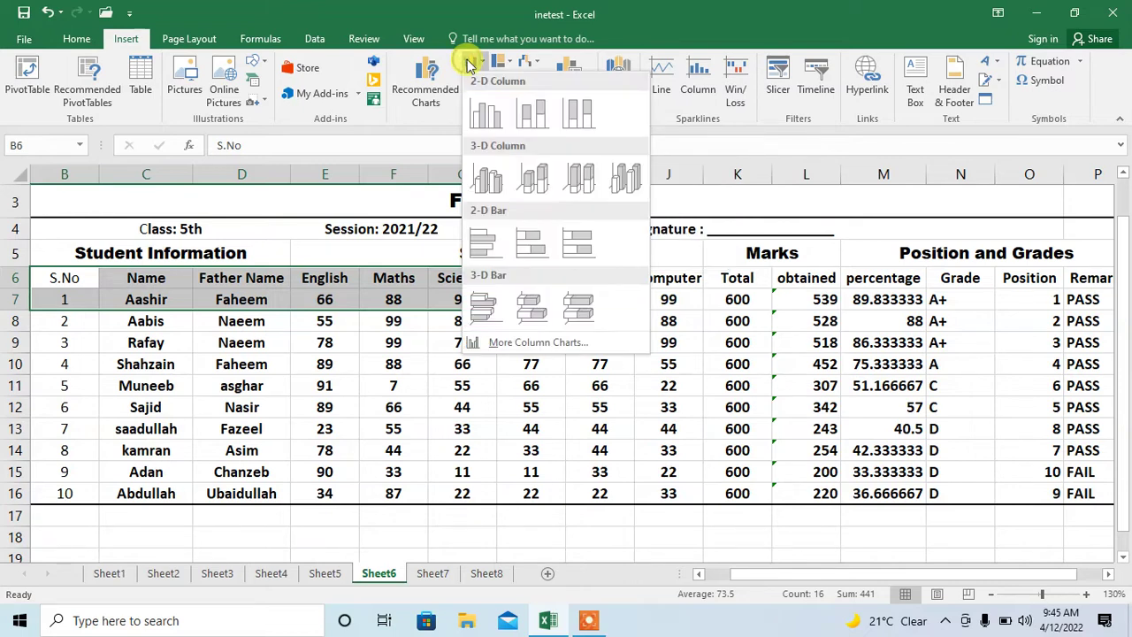
click(492, 112)
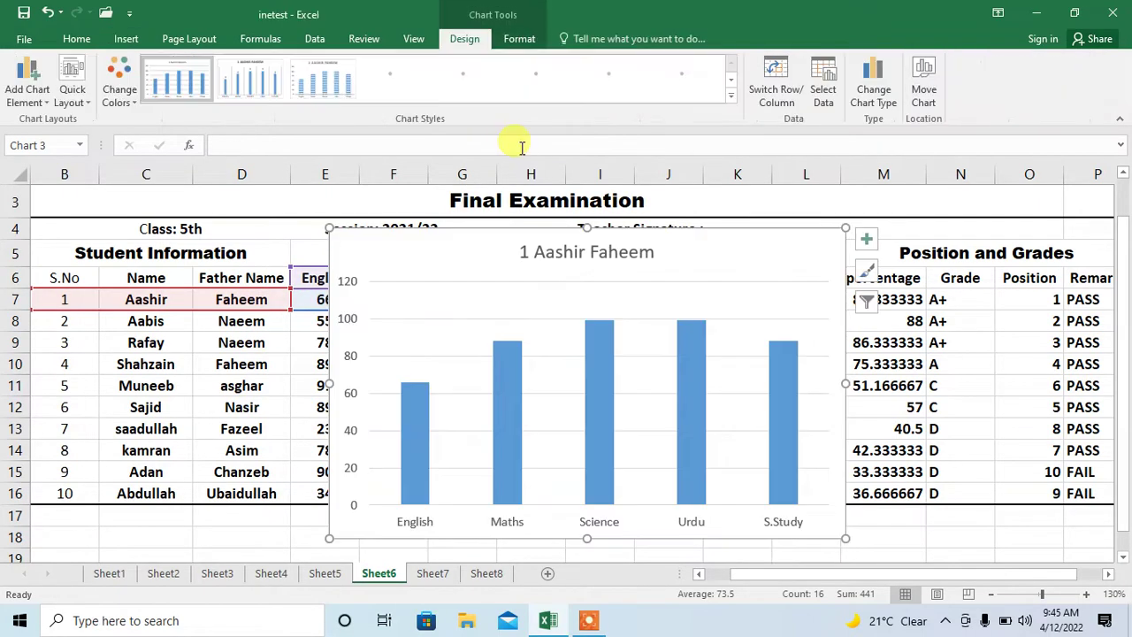
click(550, 344)
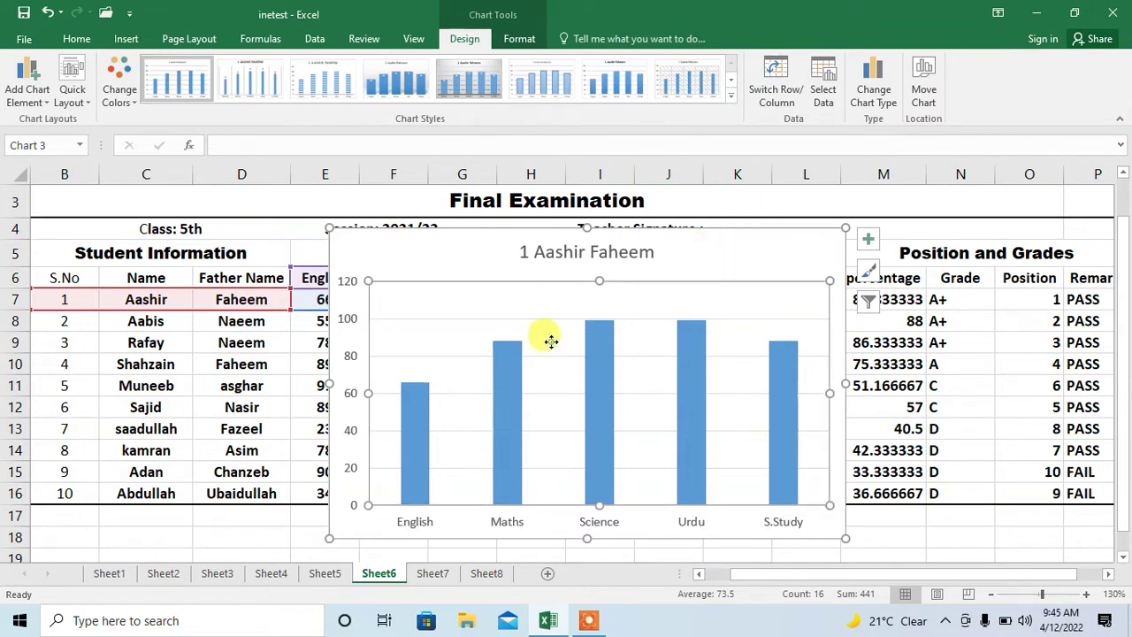
click(455, 531)
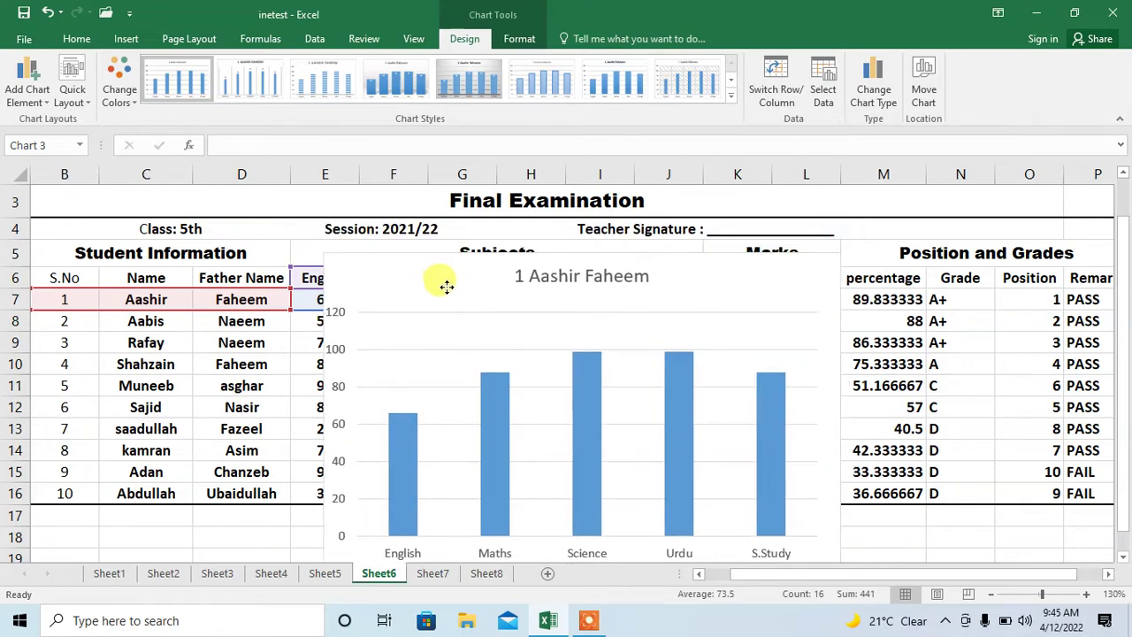
Drag the marks chart down beneath the table, near row 17, and reselect it.
drag(451, 265, 453, 265)
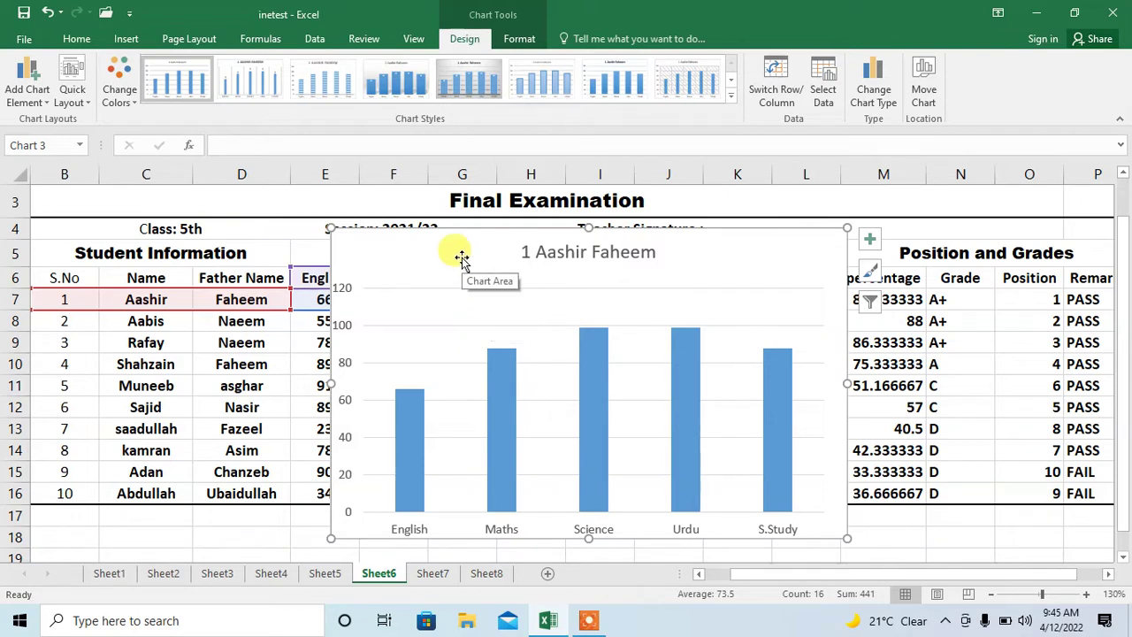
mouse_move(459, 256)
mouse_down()
mouse_move(374, 508)
mouse_move(248, 545)
mouse_move(190, 549)
mouse_up()
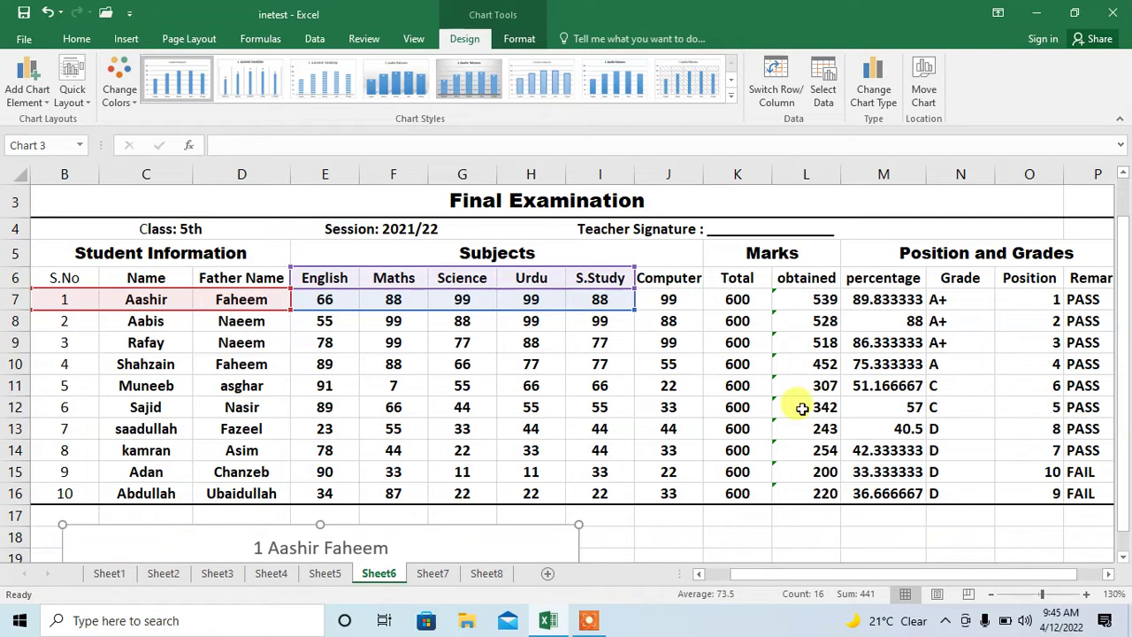
drag(1121, 318, 1116, 433)
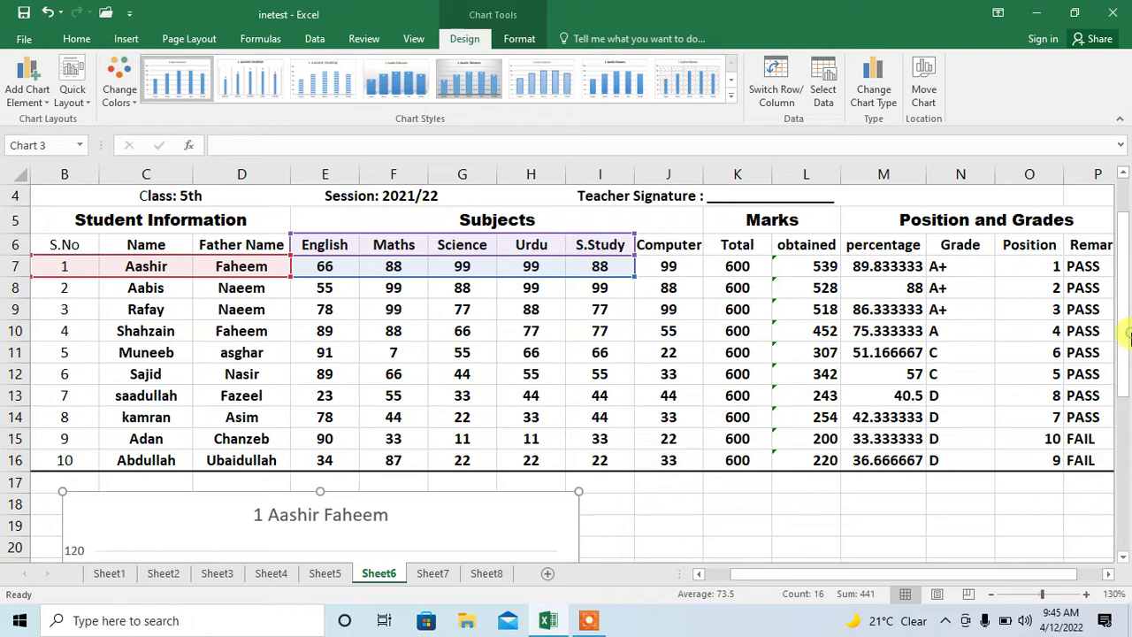
key(Down)
key(Down)
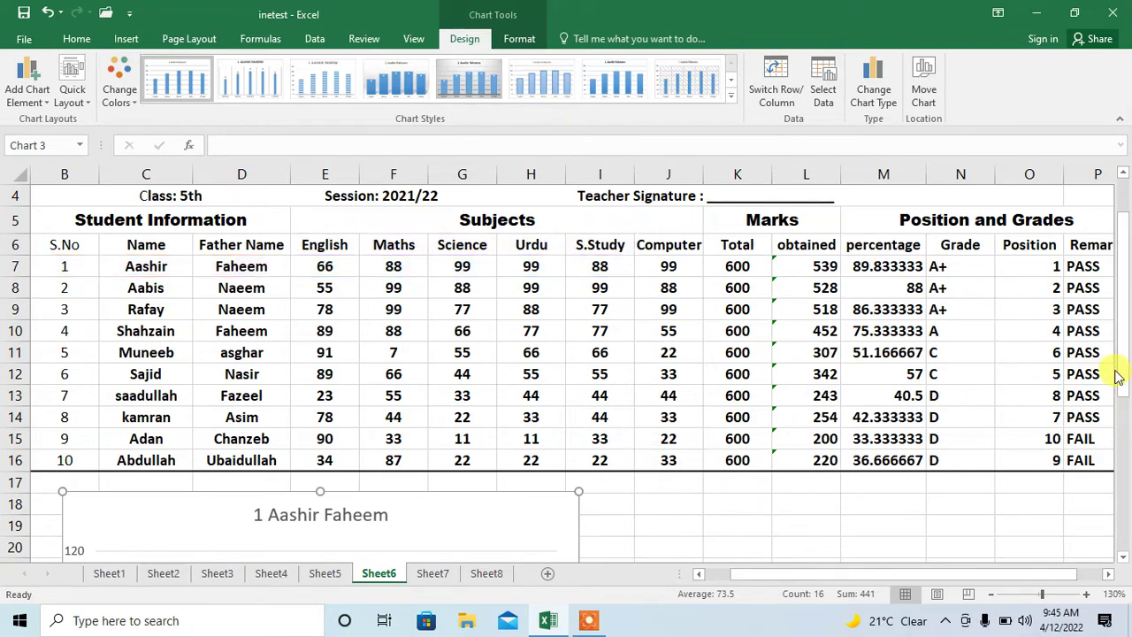
click(878, 525)
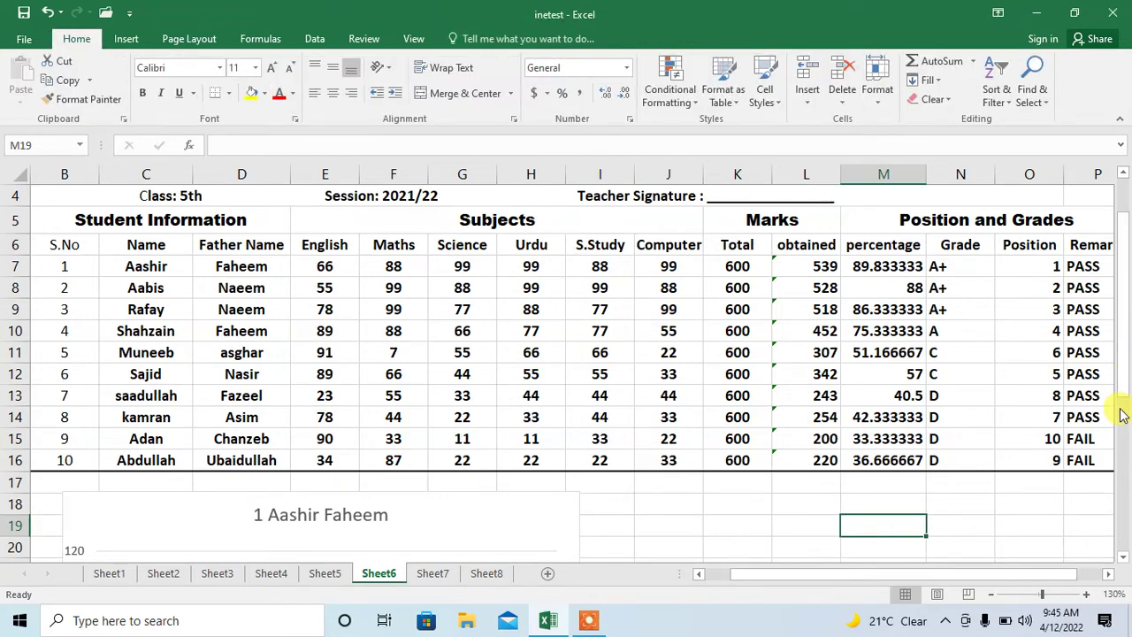
click(472, 525)
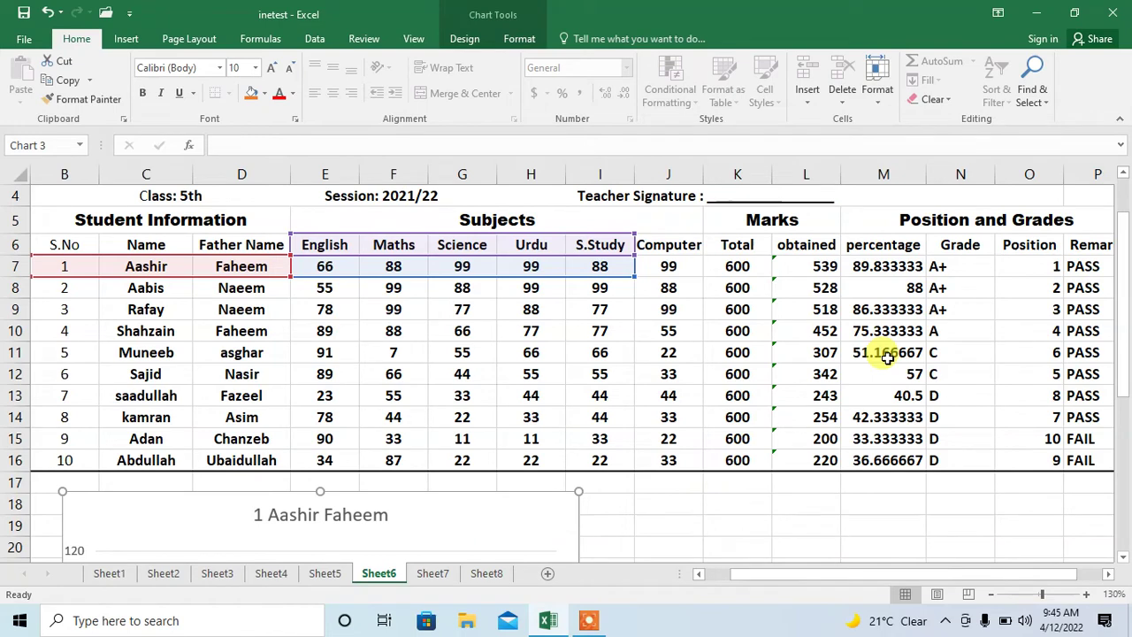
drag(886, 357, 960, 309)
drag(1122, 298, 1097, 446)
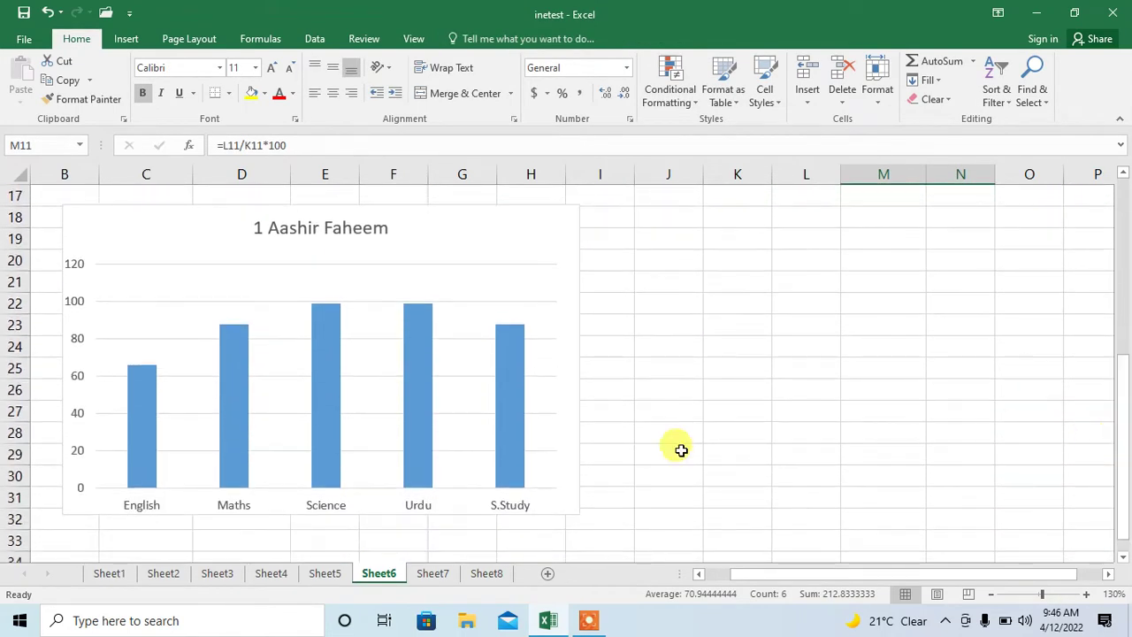
Apply the dark background chart style, labelling the bars 66, 88, 99, 99 and 88.
click(366, 419)
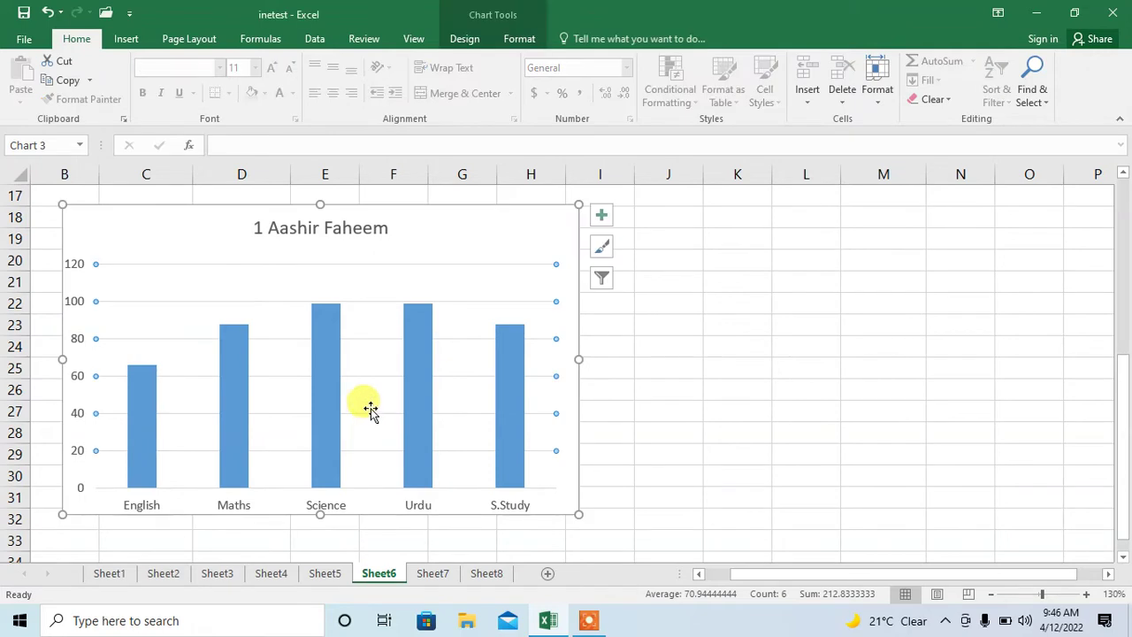
click(374, 409)
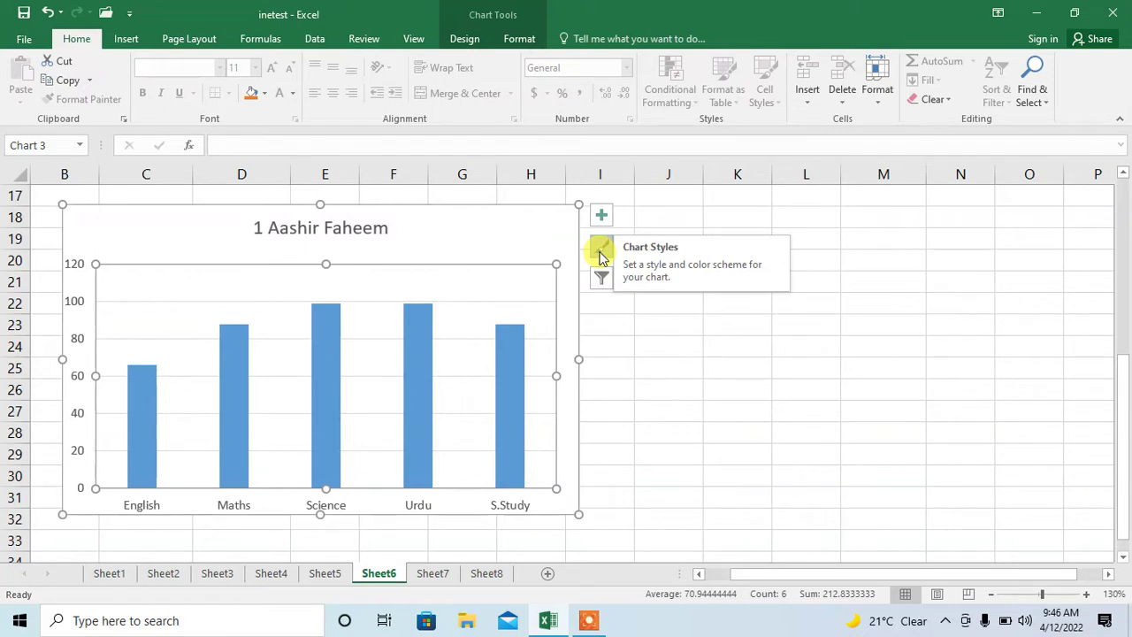
click(601, 256)
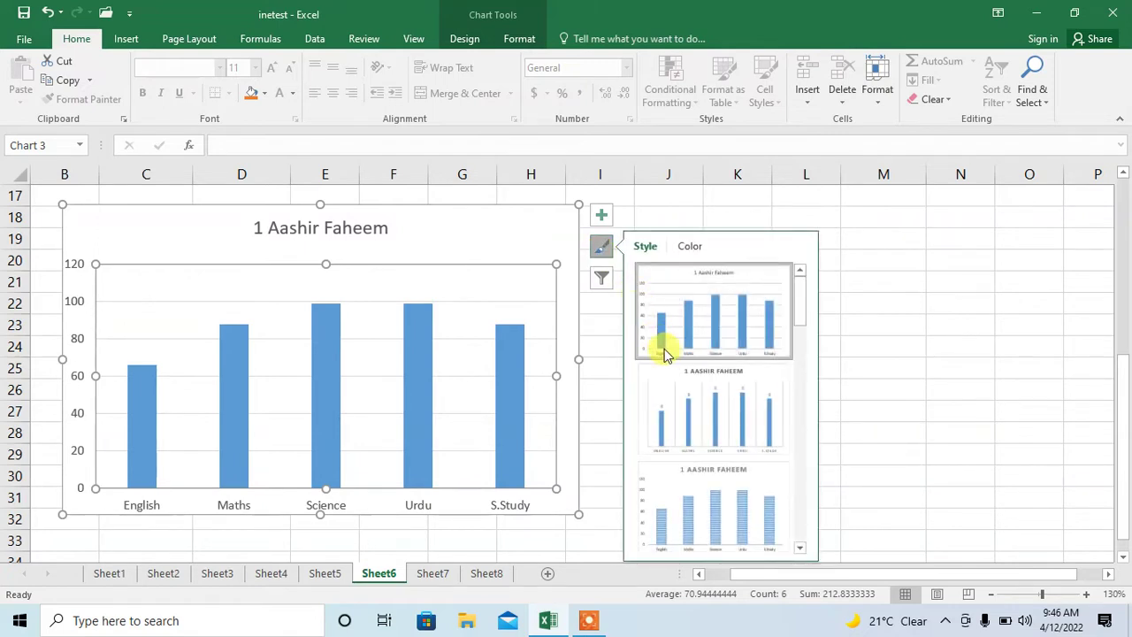
drag(801, 304, 798, 316)
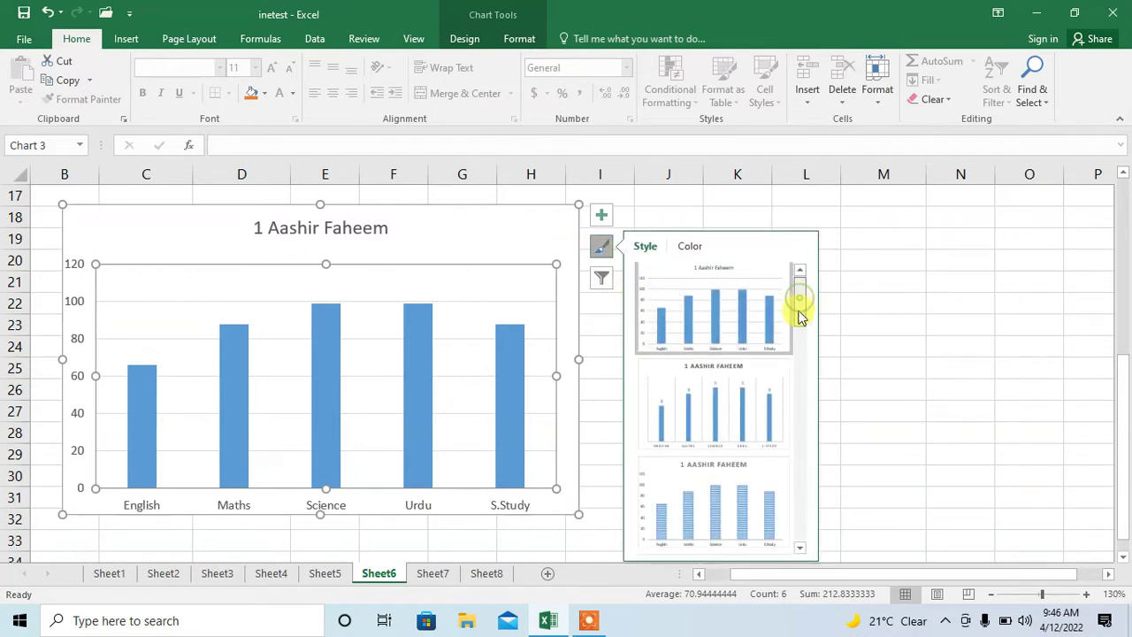
scroll(800, 318, down, 1)
scroll(796, 336, down, 2)
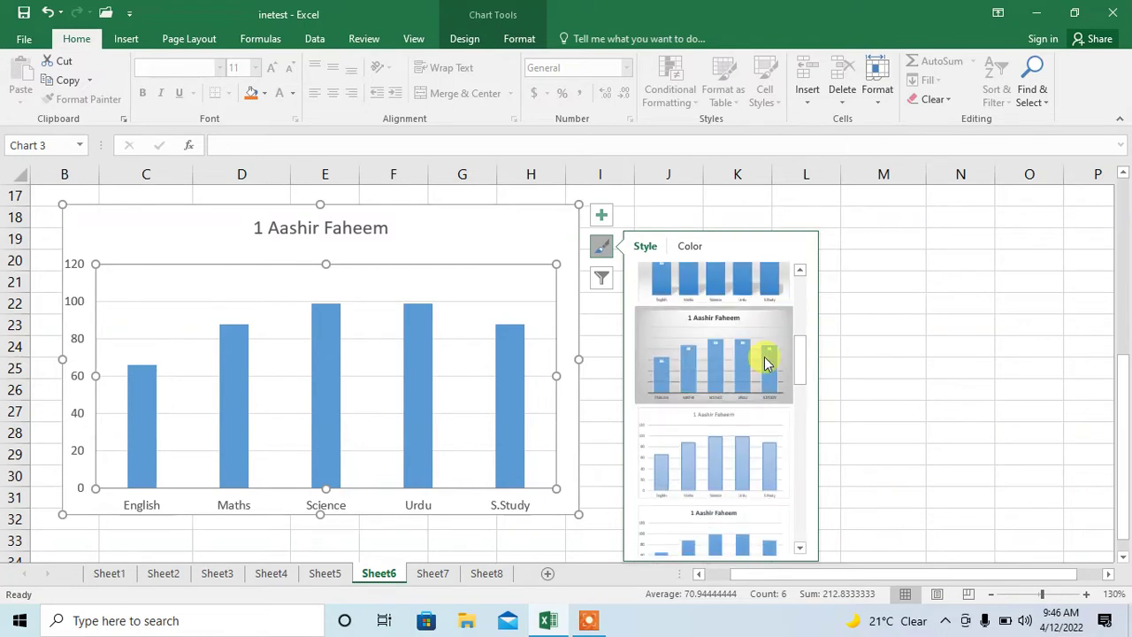
click(765, 362)
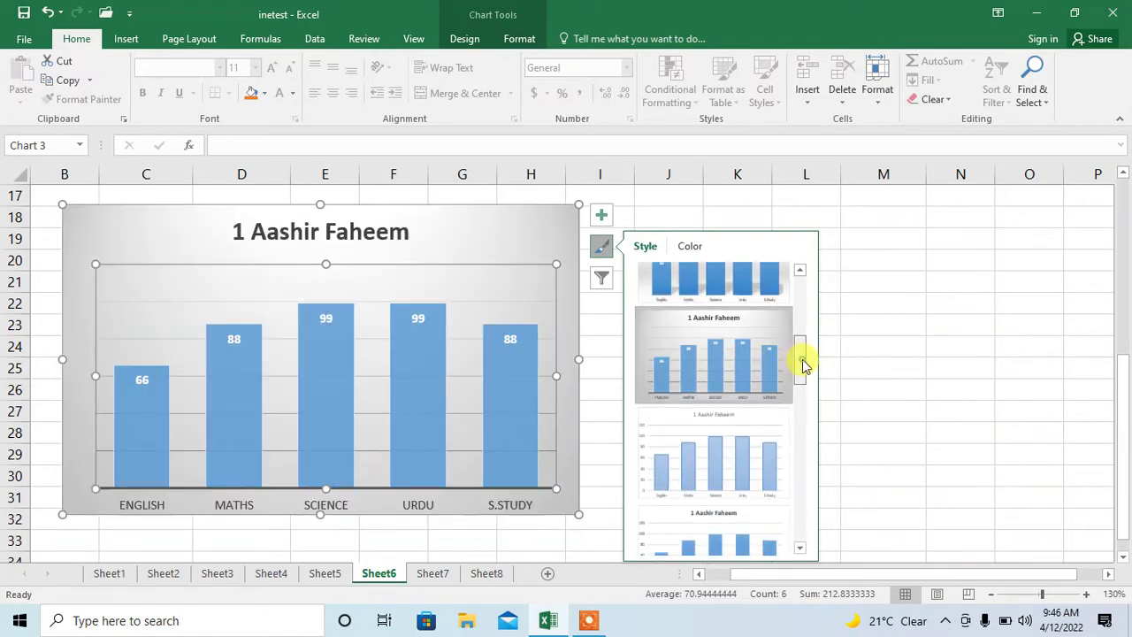
drag(805, 365, 796, 423)
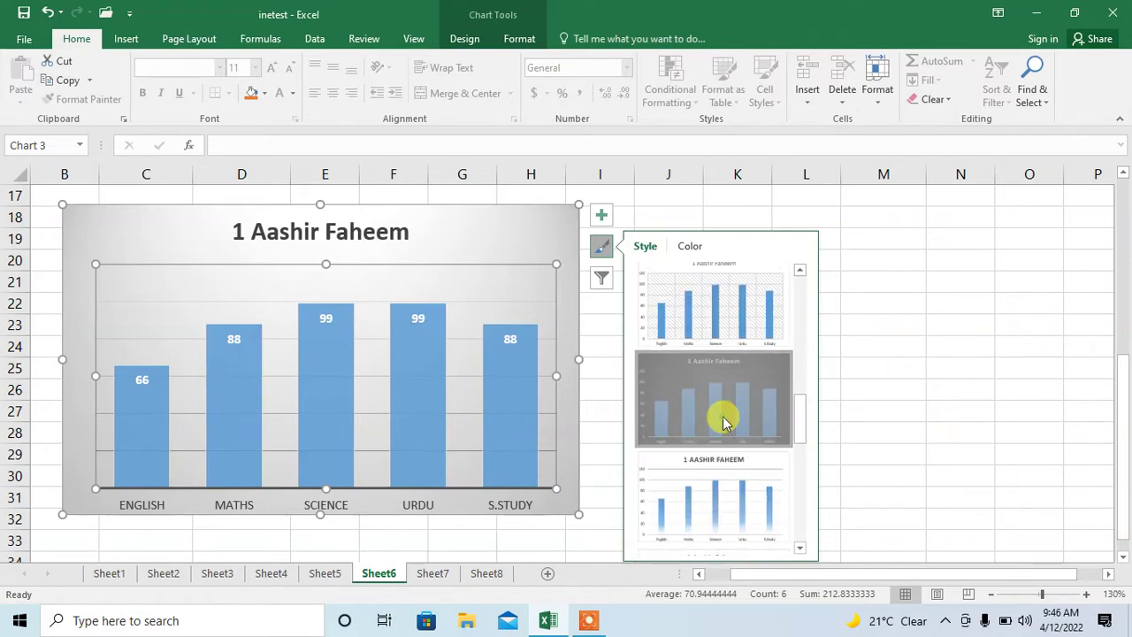
click(723, 422)
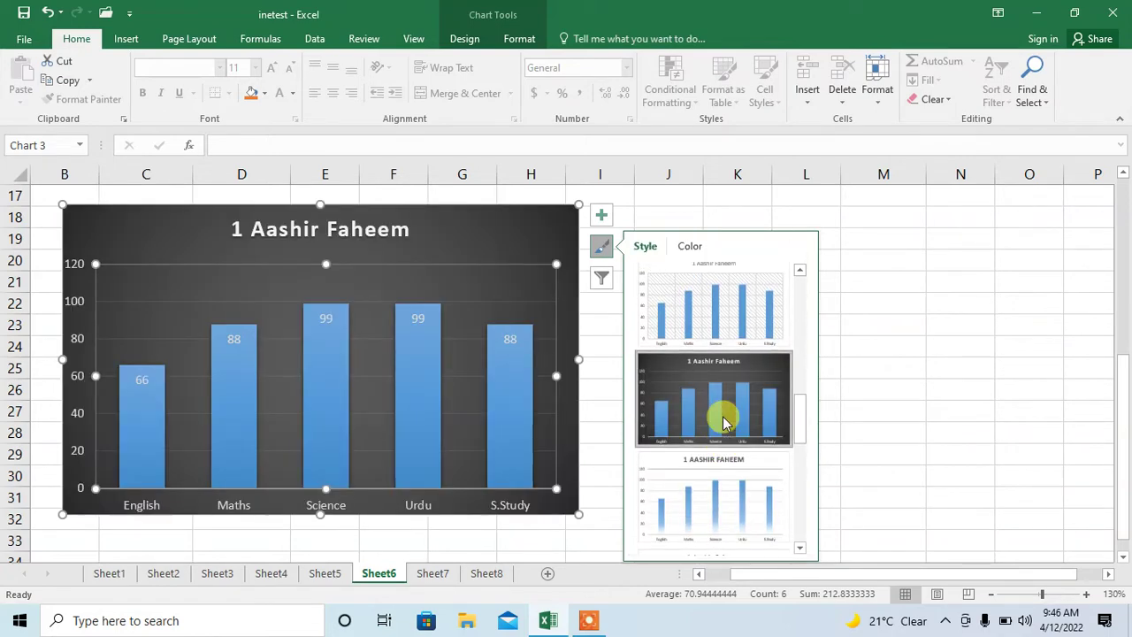
click(600, 343)
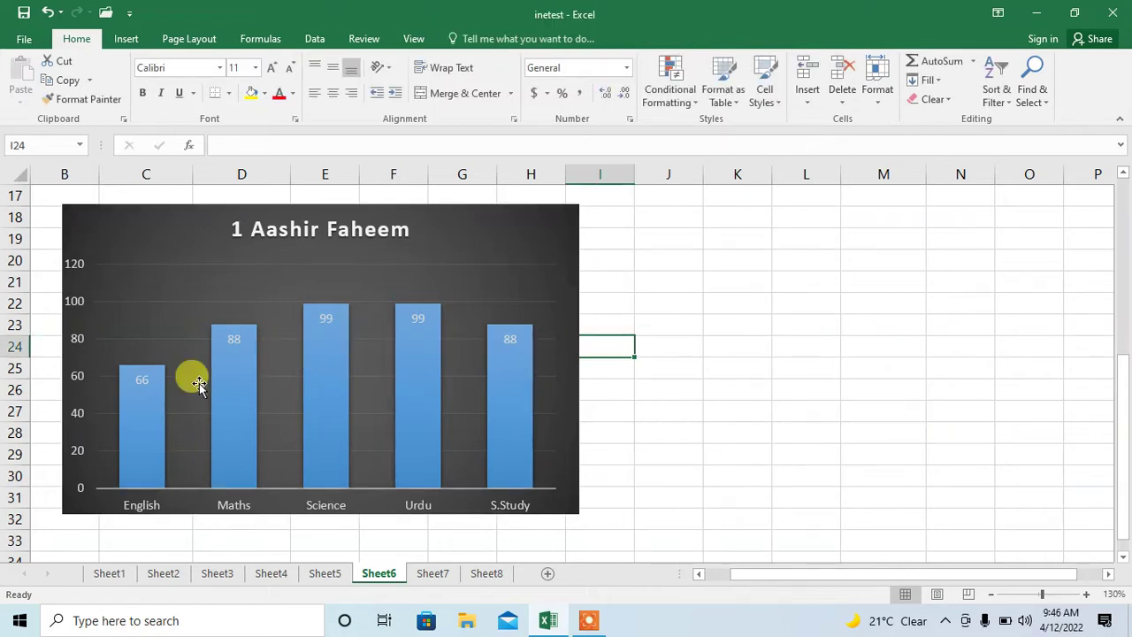
Set the data columns' gap width to 65%, then select the subject axis.
click(137, 402)
double_click(137, 402)
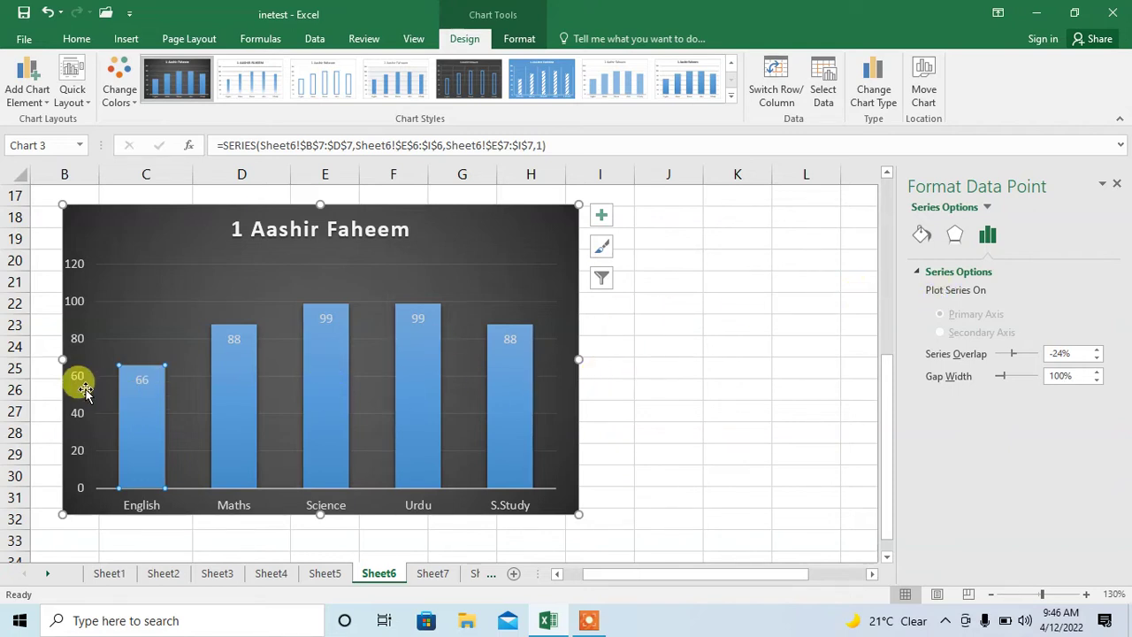
click(989, 237)
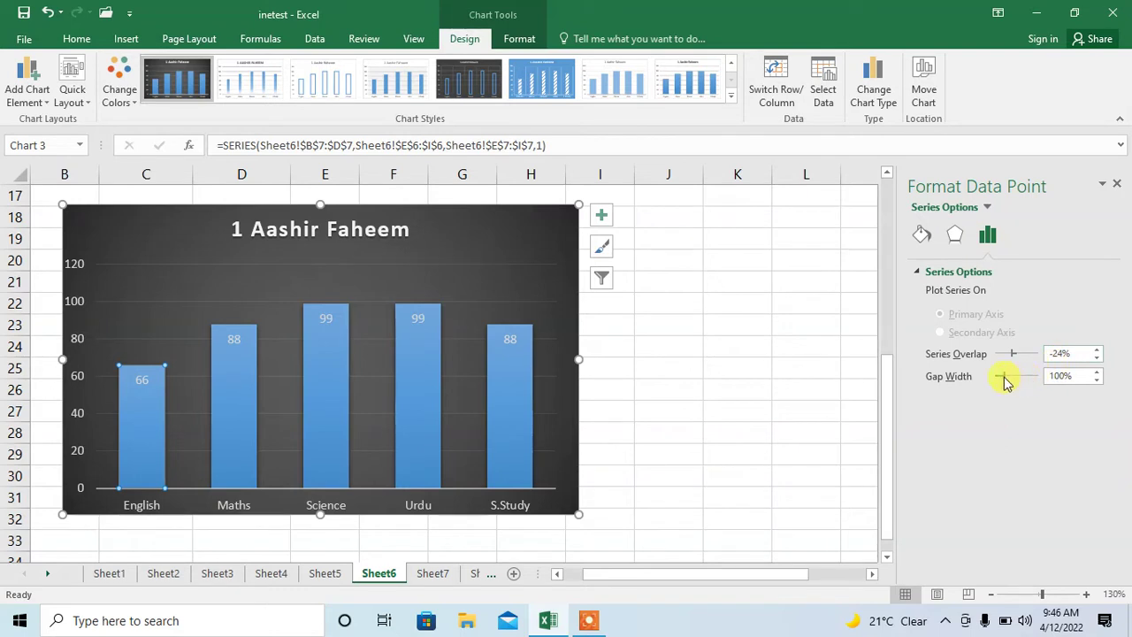
drag(1004, 381, 1000, 384)
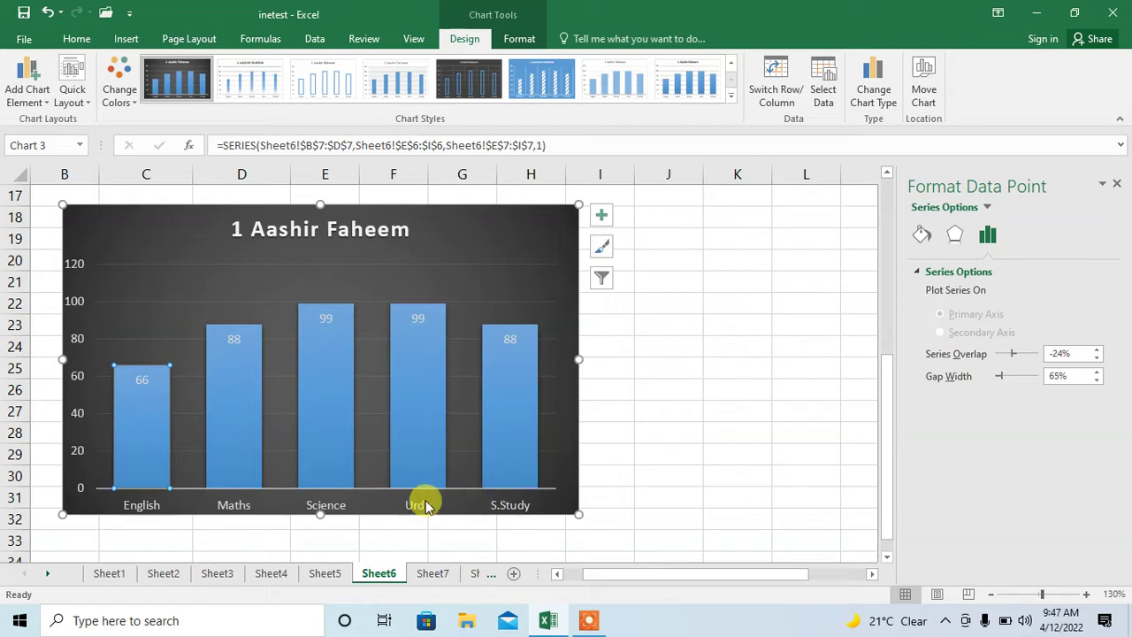
click(143, 507)
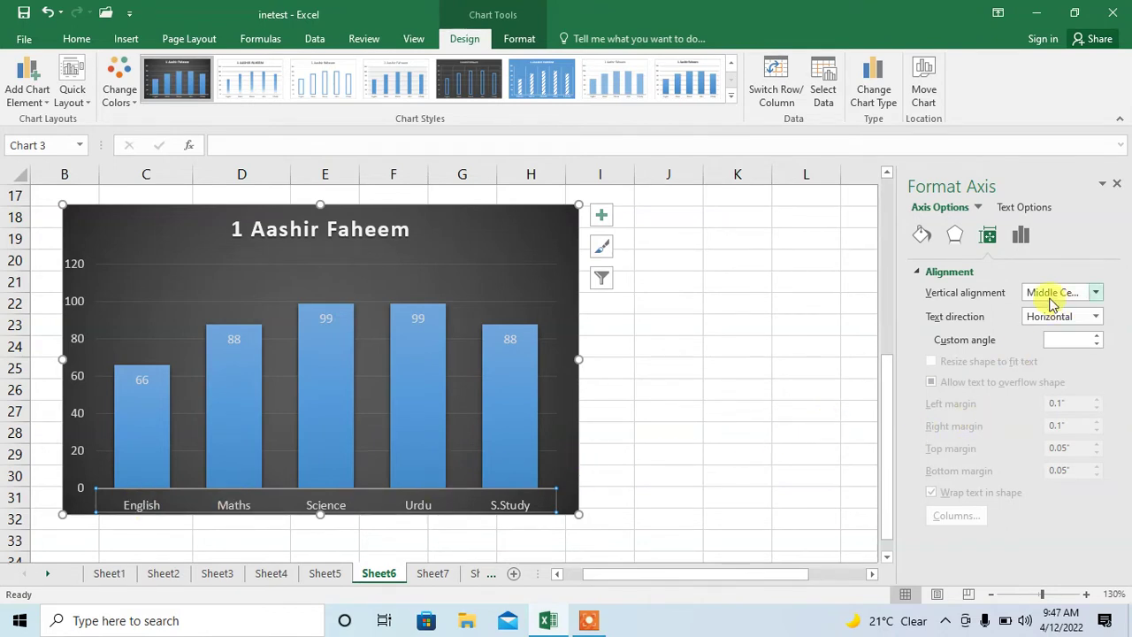
Browse the Format Axis panes and open Text Options' Text Fill & Outline for the subject labels.
click(953, 237)
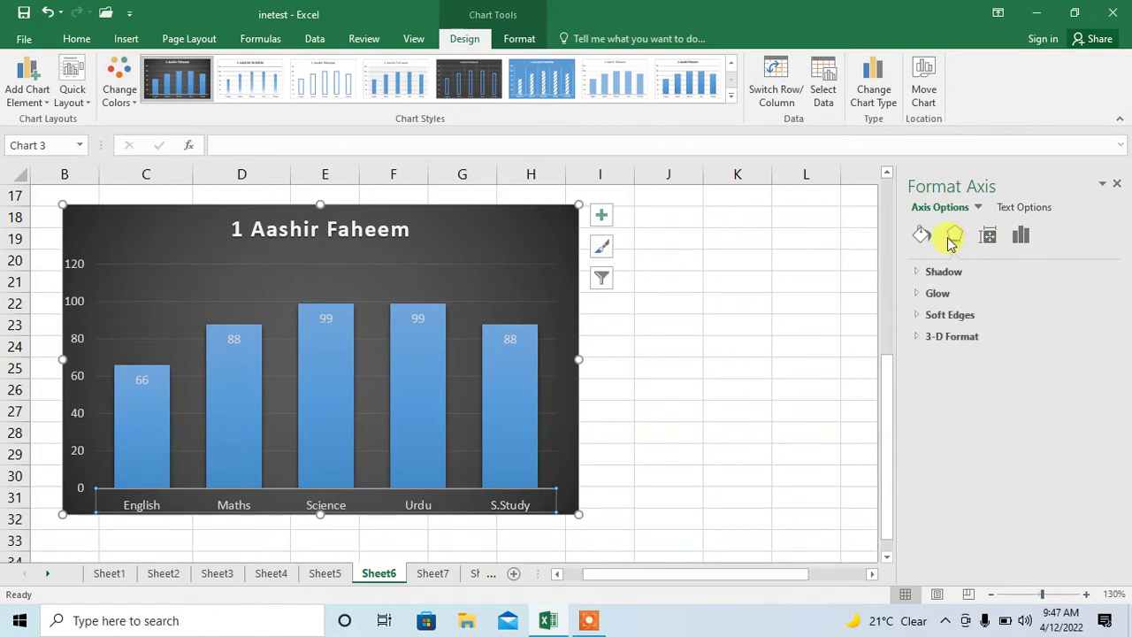
click(922, 233)
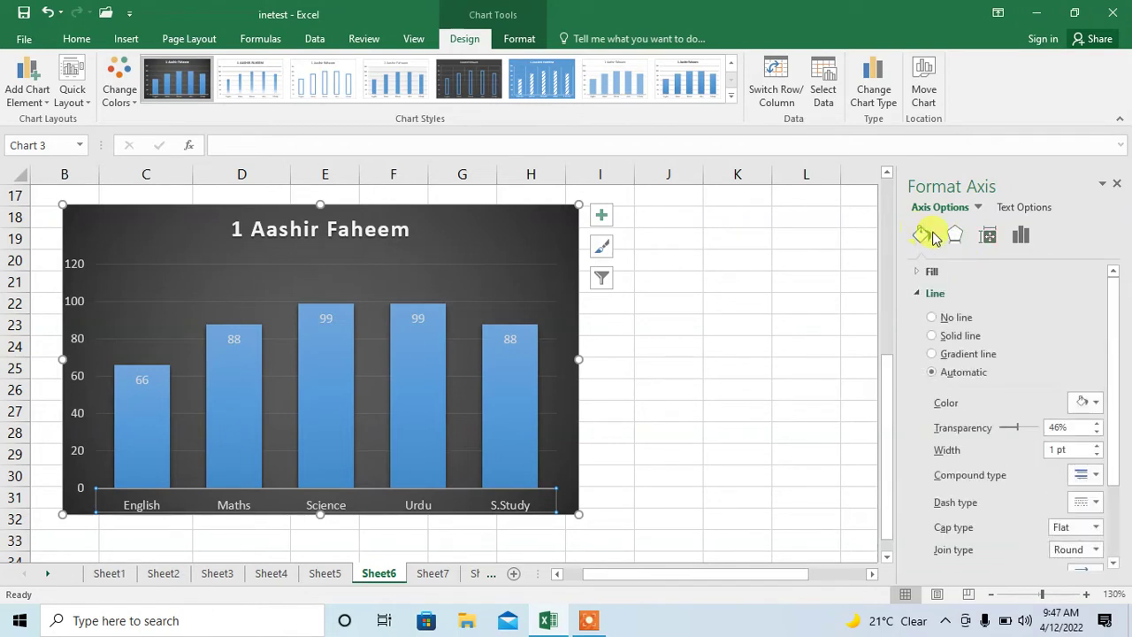
click(949, 236)
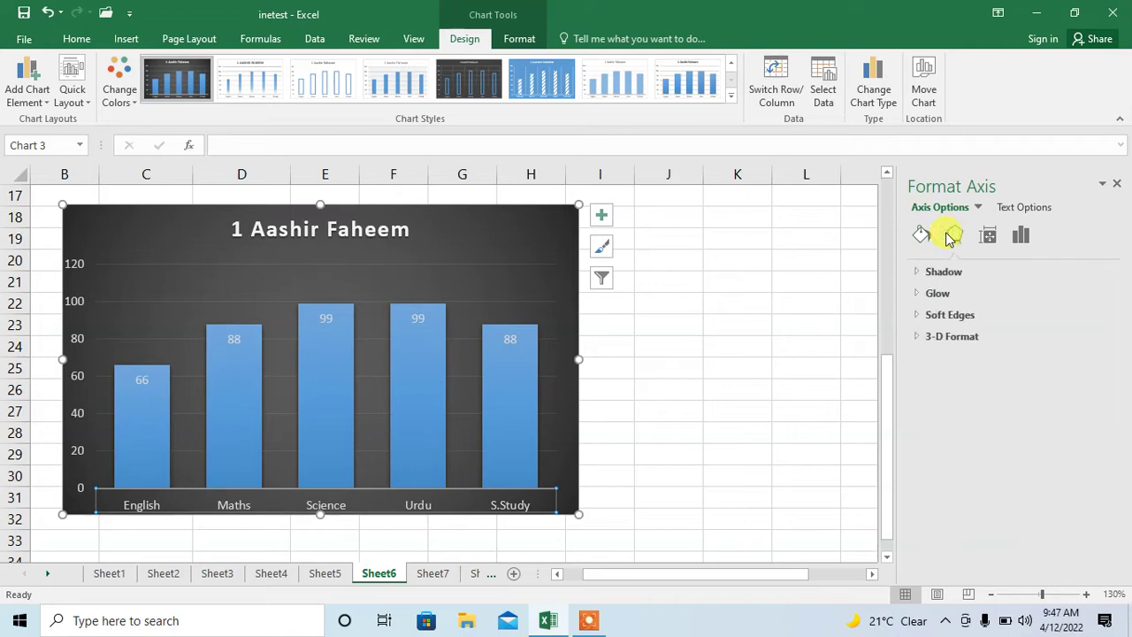
click(1019, 207)
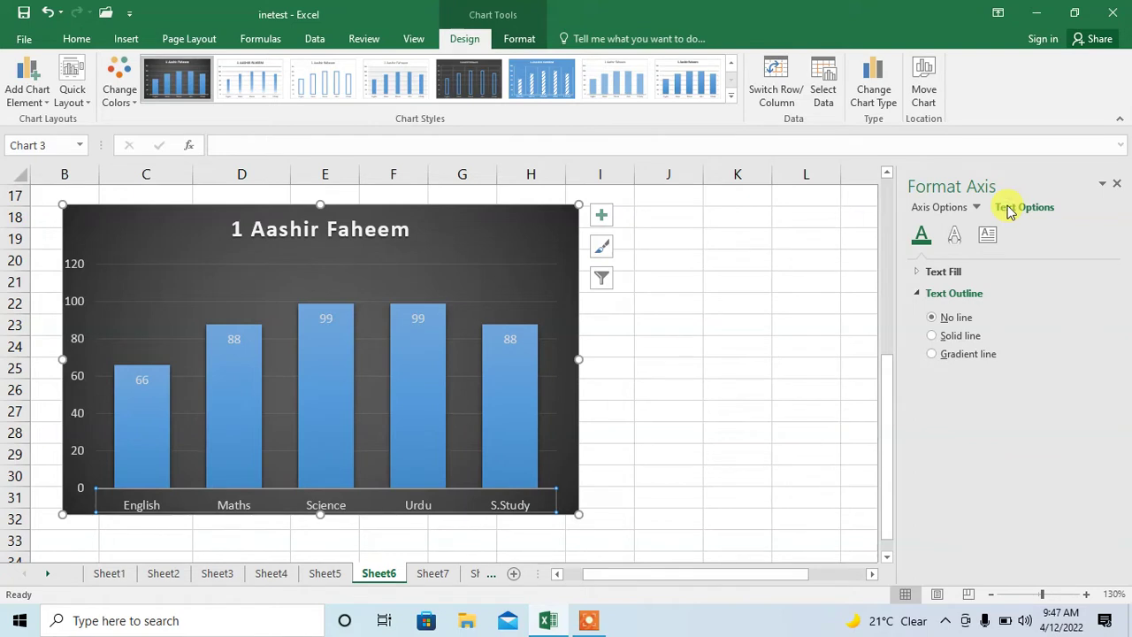
click(955, 235)
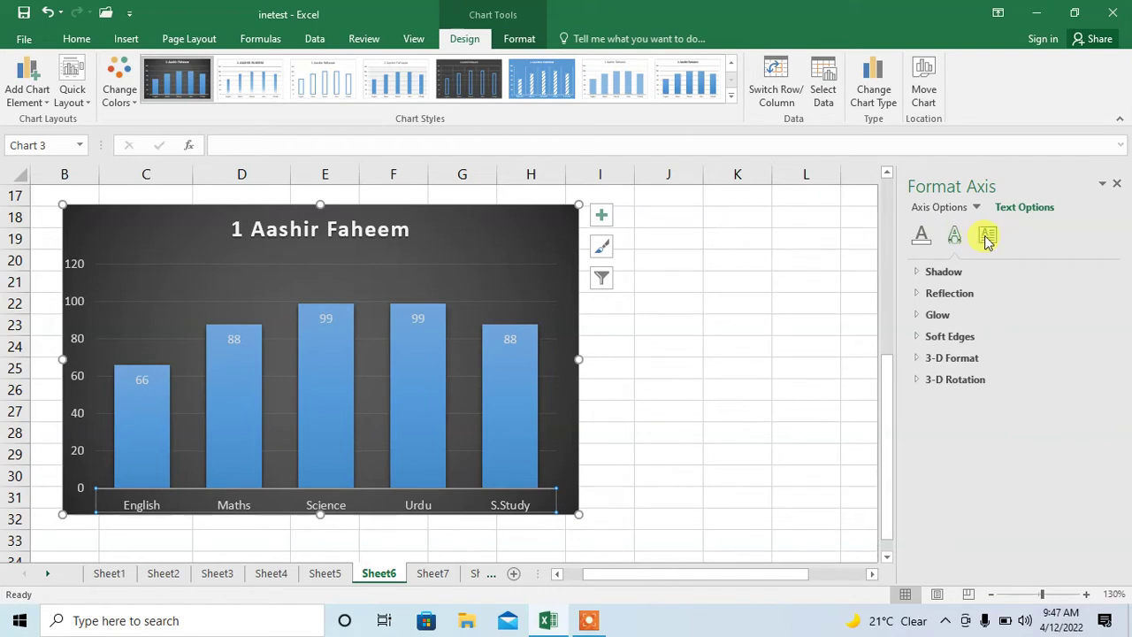
click(986, 237)
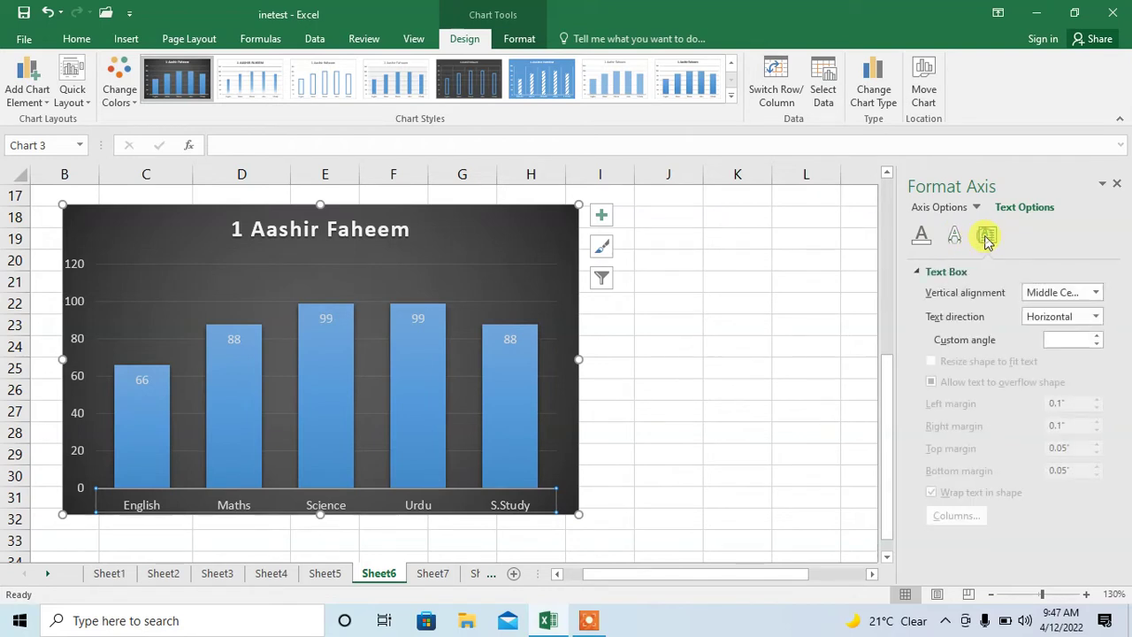
click(953, 235)
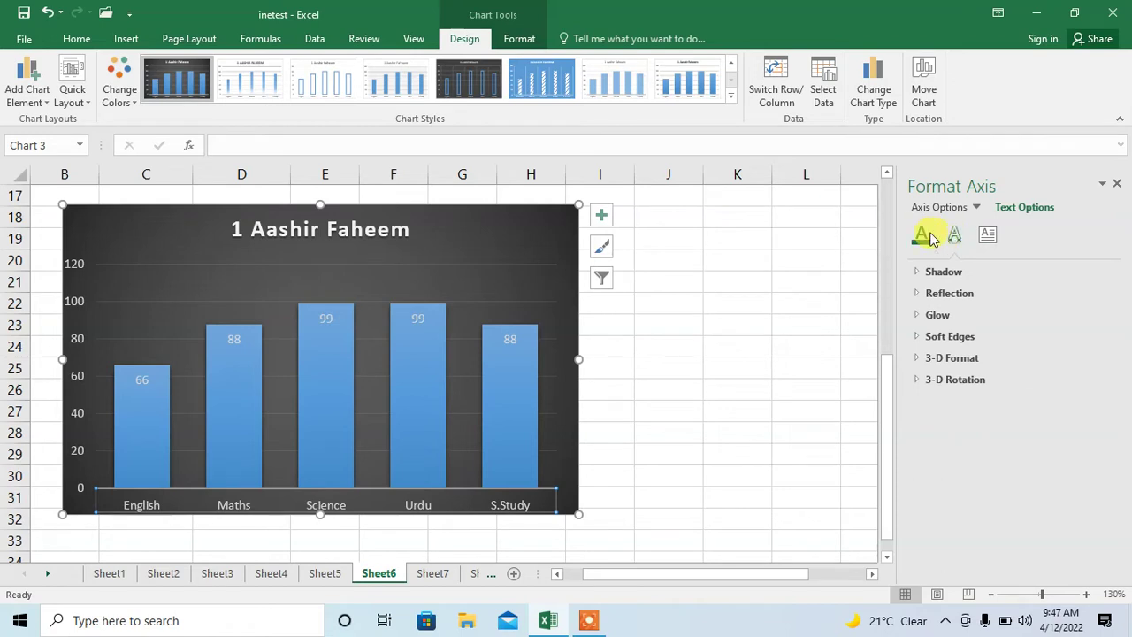
click(921, 234)
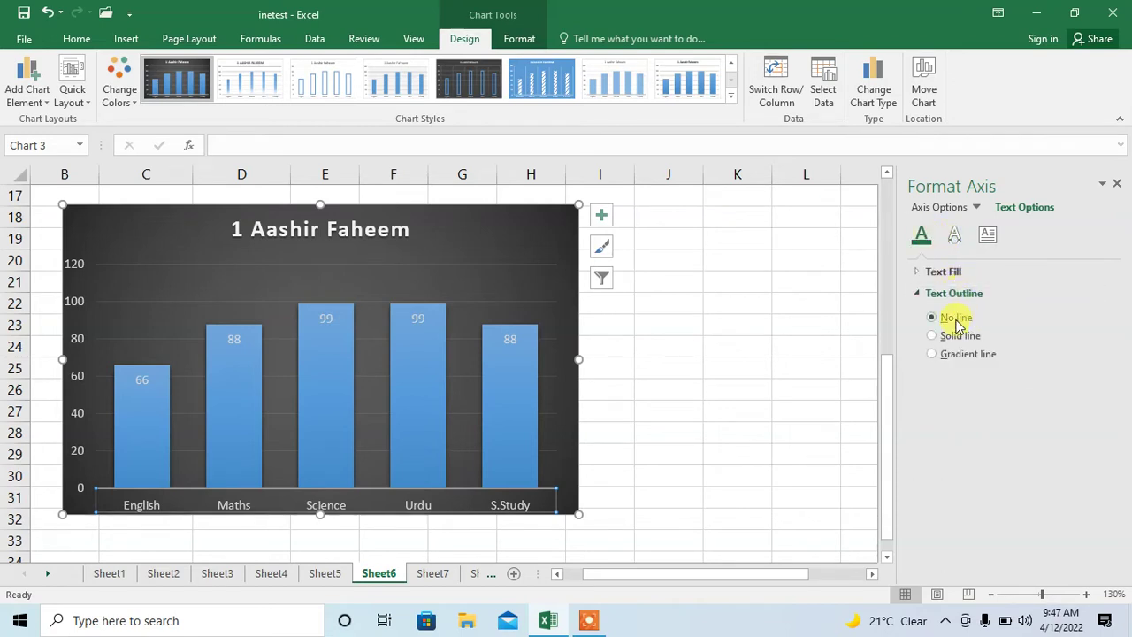
Set the subject labels' Text Outline to Solid line at 0.5 pt width, then close Format Axis.
click(944, 339)
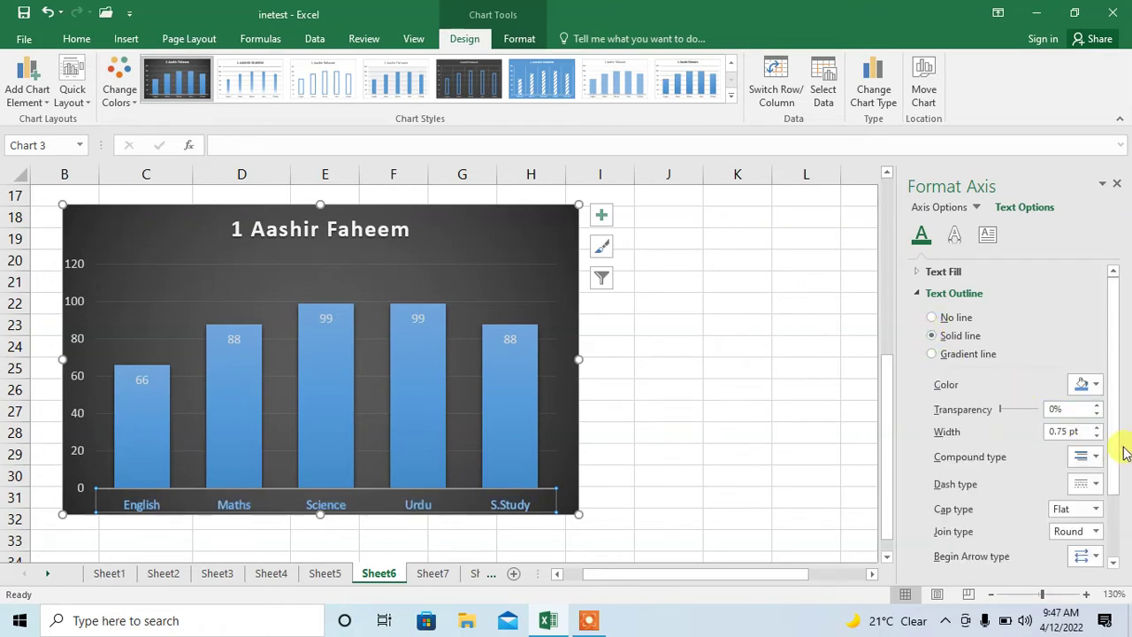
click(1098, 428)
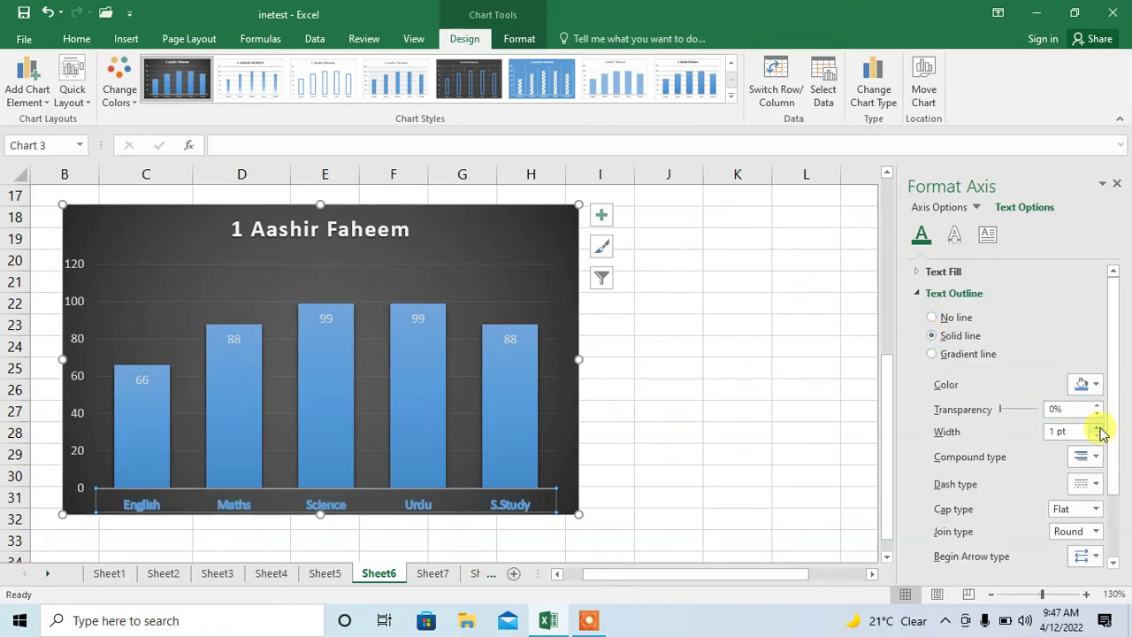
click(1100, 436)
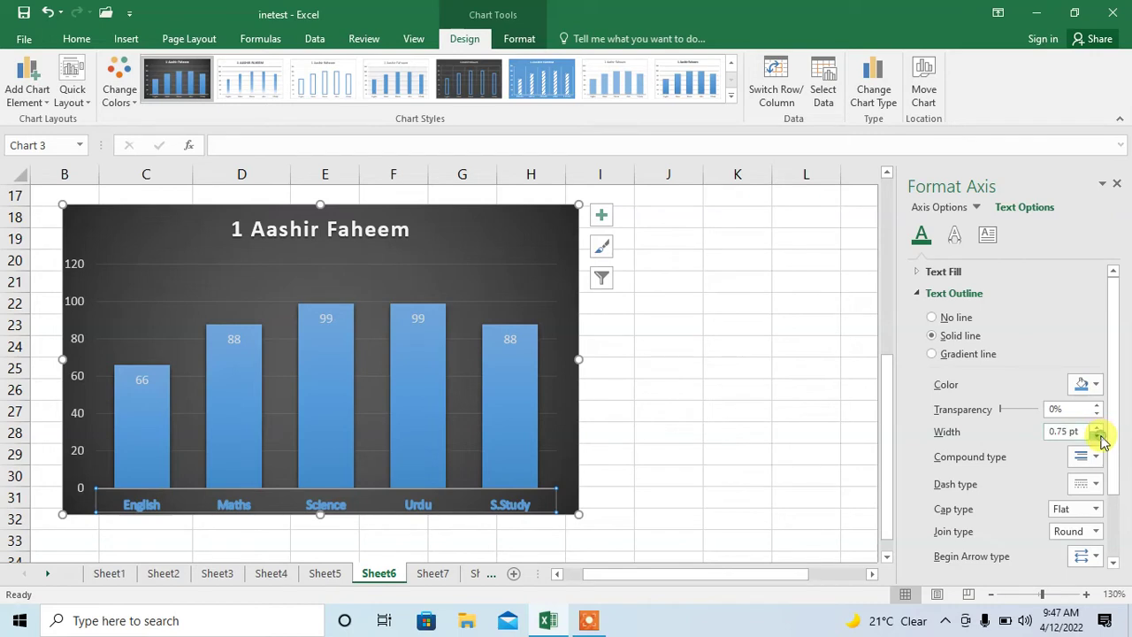
click(1100, 436)
click(1100, 437)
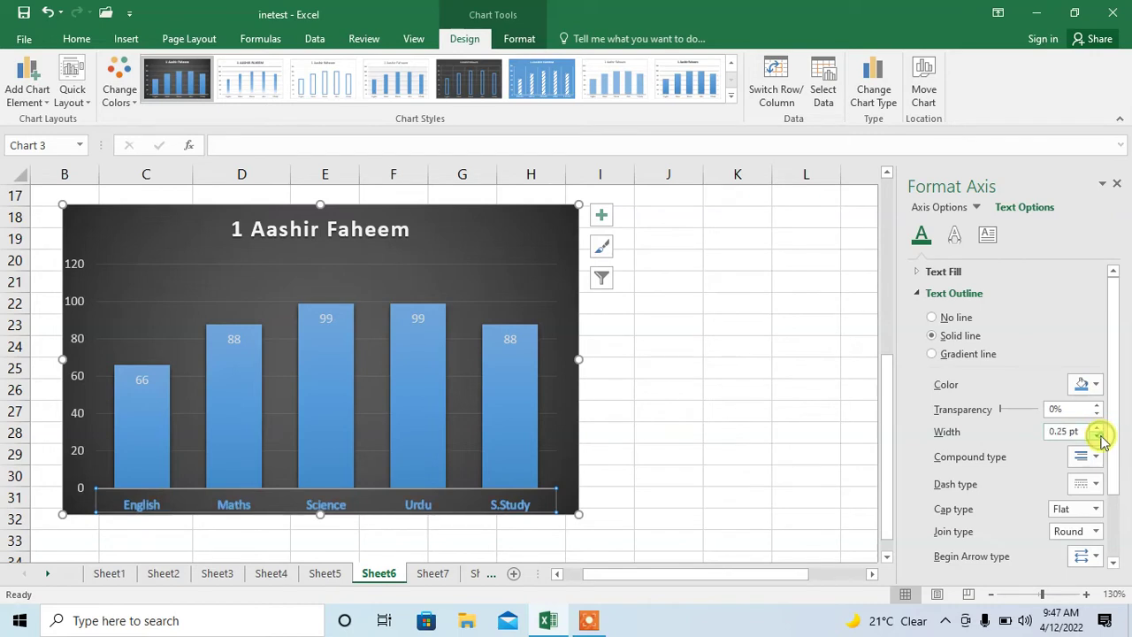
click(1100, 436)
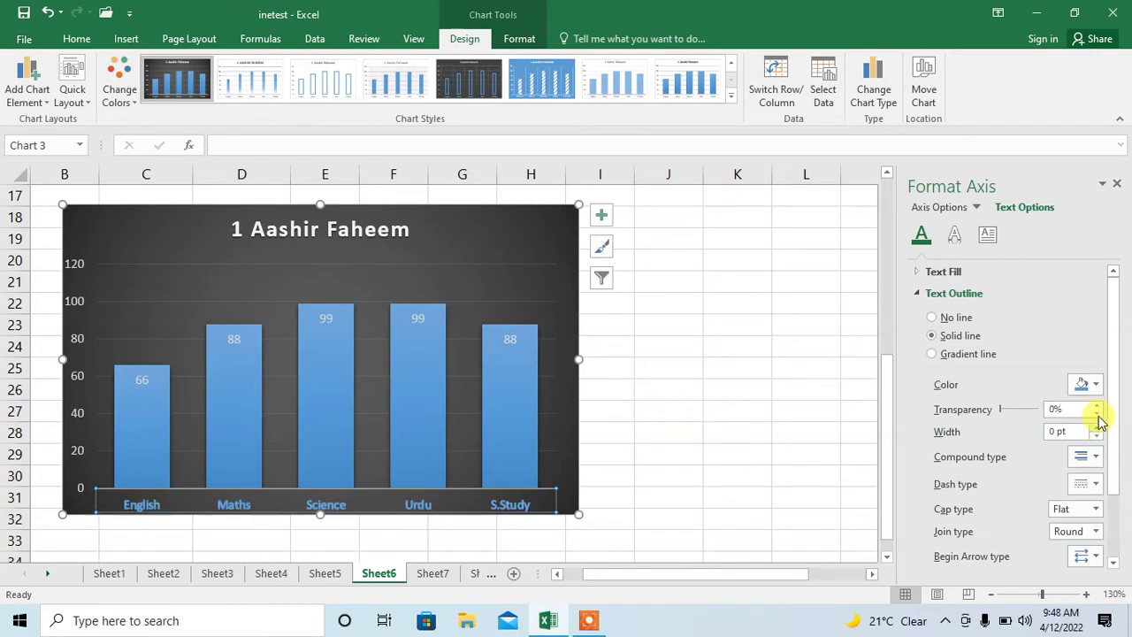
click(1097, 426)
click(1097, 426)
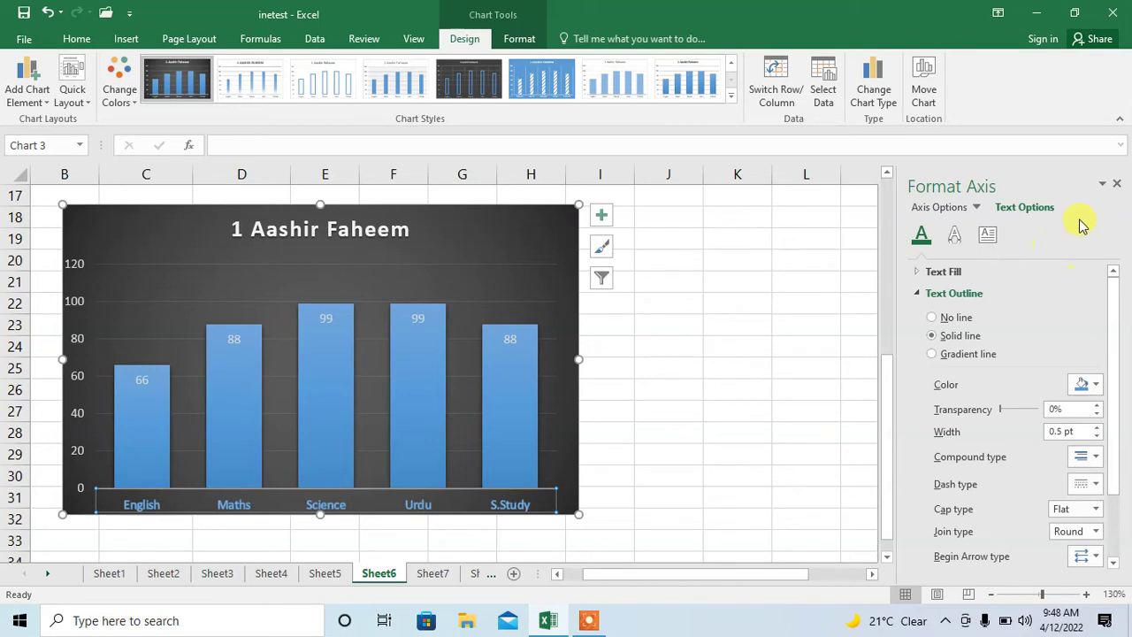
click(1116, 183)
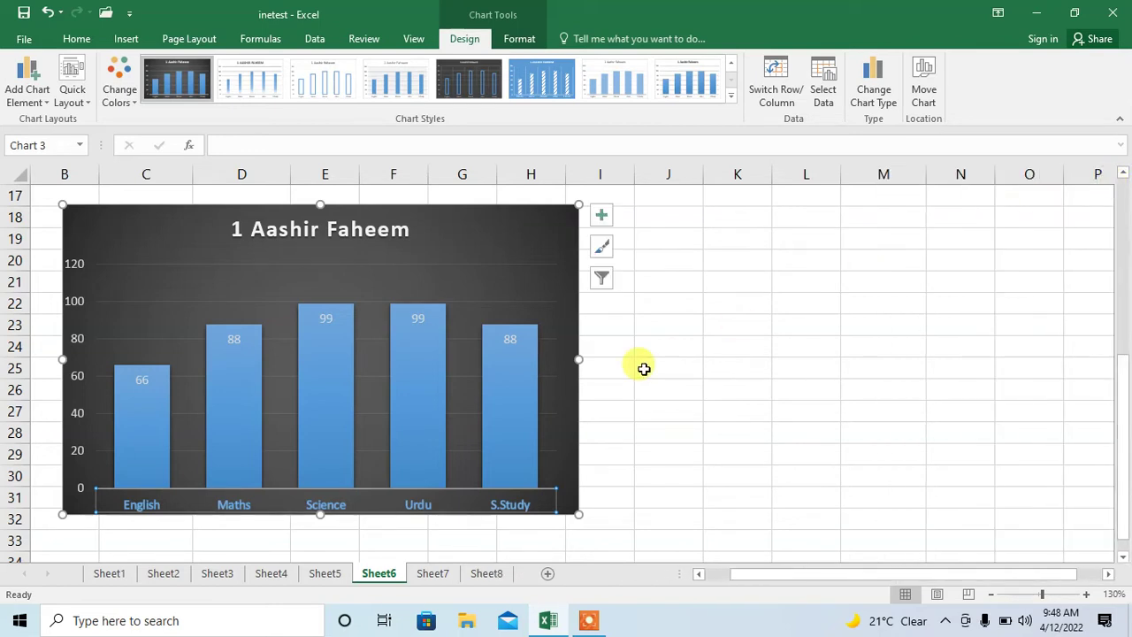
click(126, 510)
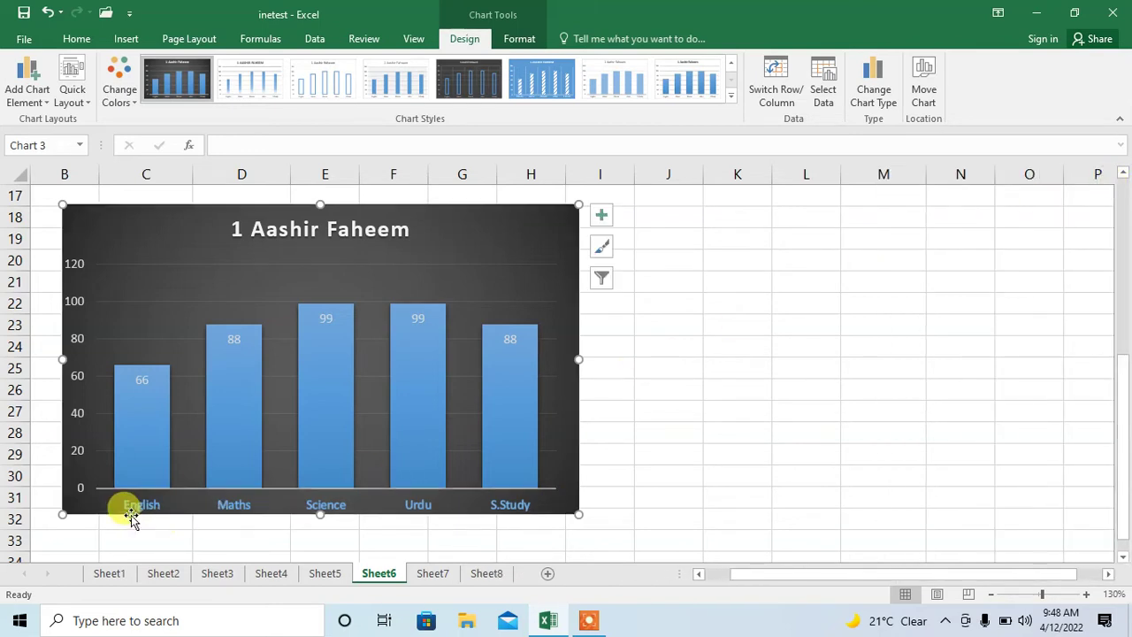
click(149, 466)
double_click(149, 466)
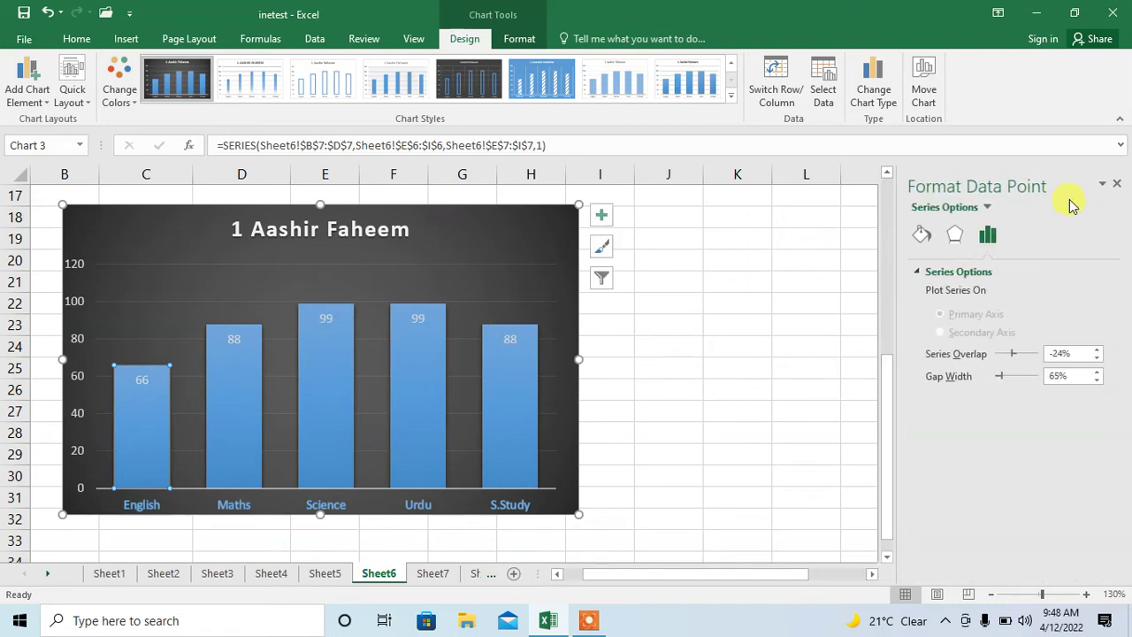
click(959, 241)
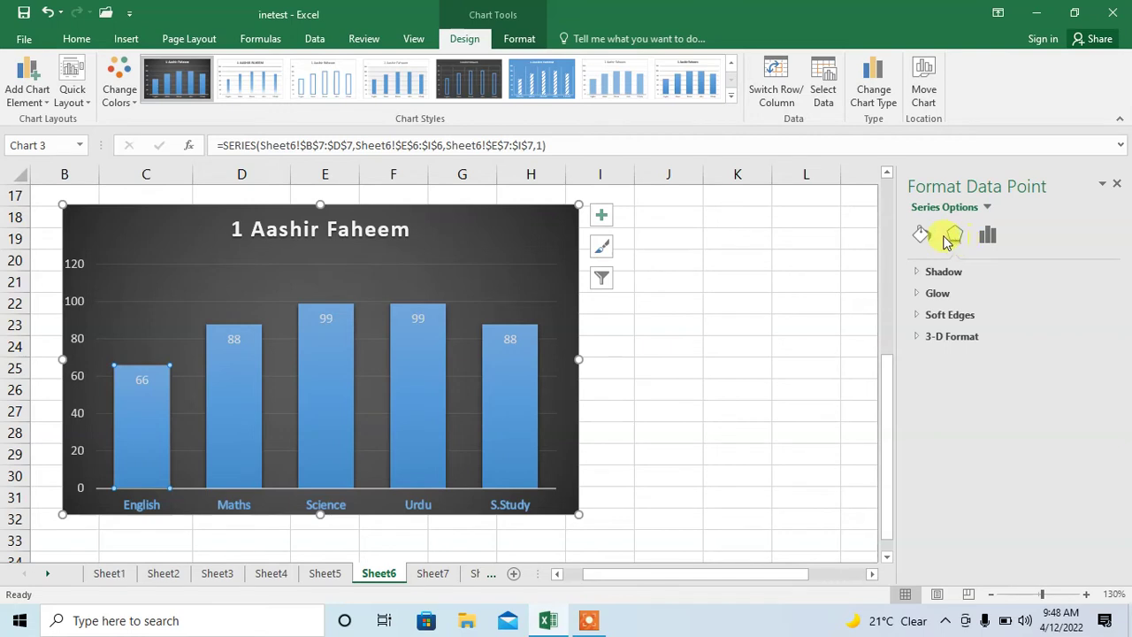
click(923, 235)
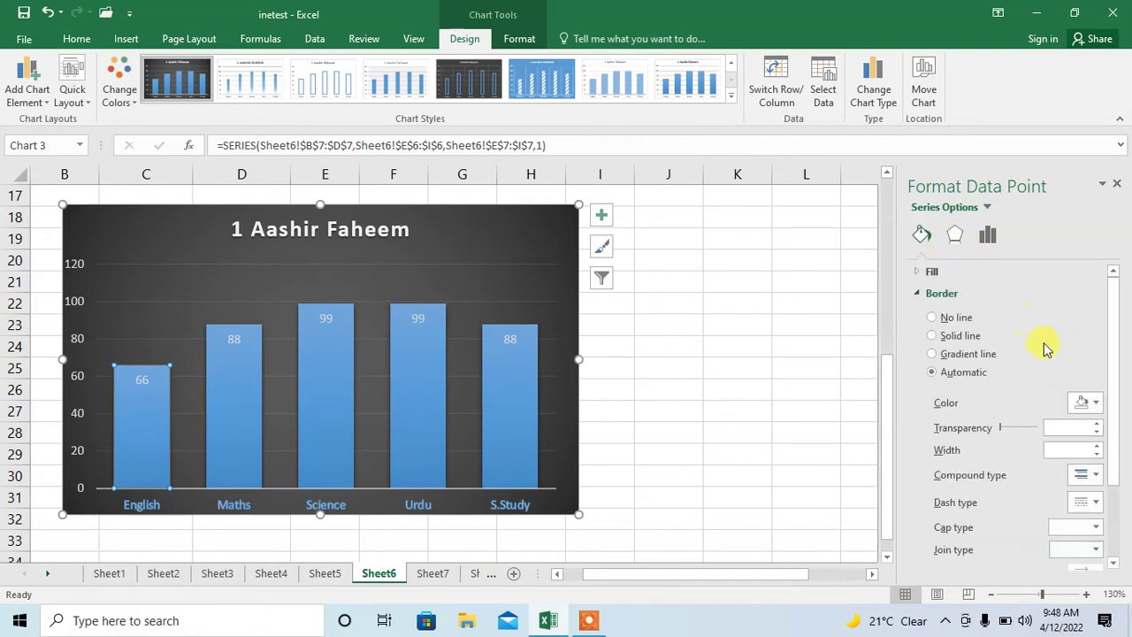
click(1116, 183)
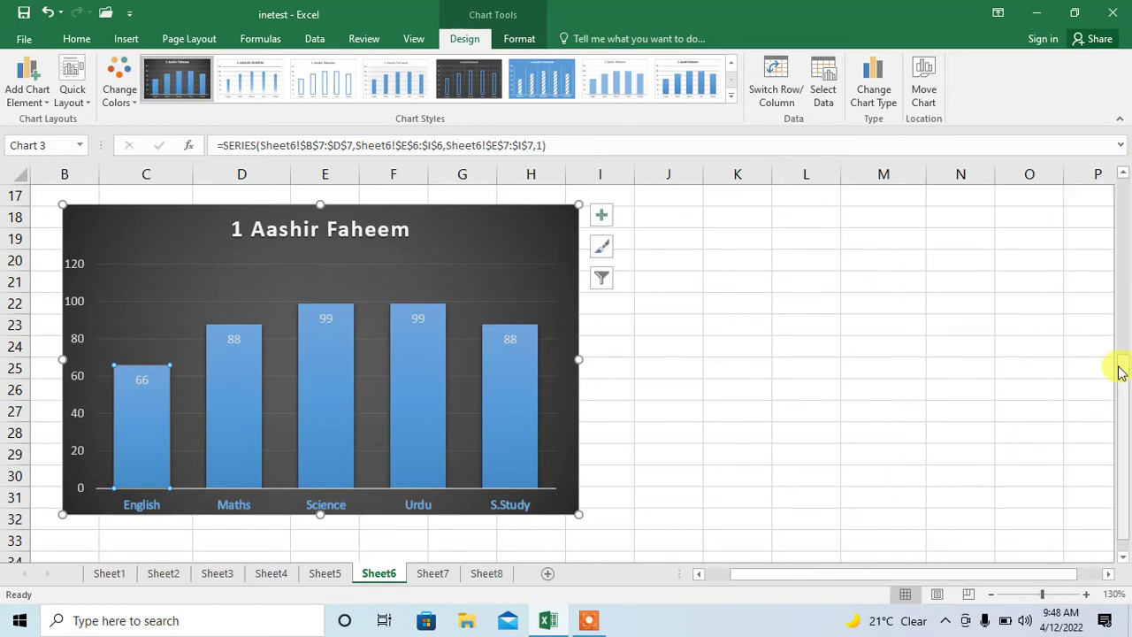
Select B6:J16 and insert a 2-D Clustered Column chart of all ten students' six subjects.
drag(1121, 365, 1126, 230)
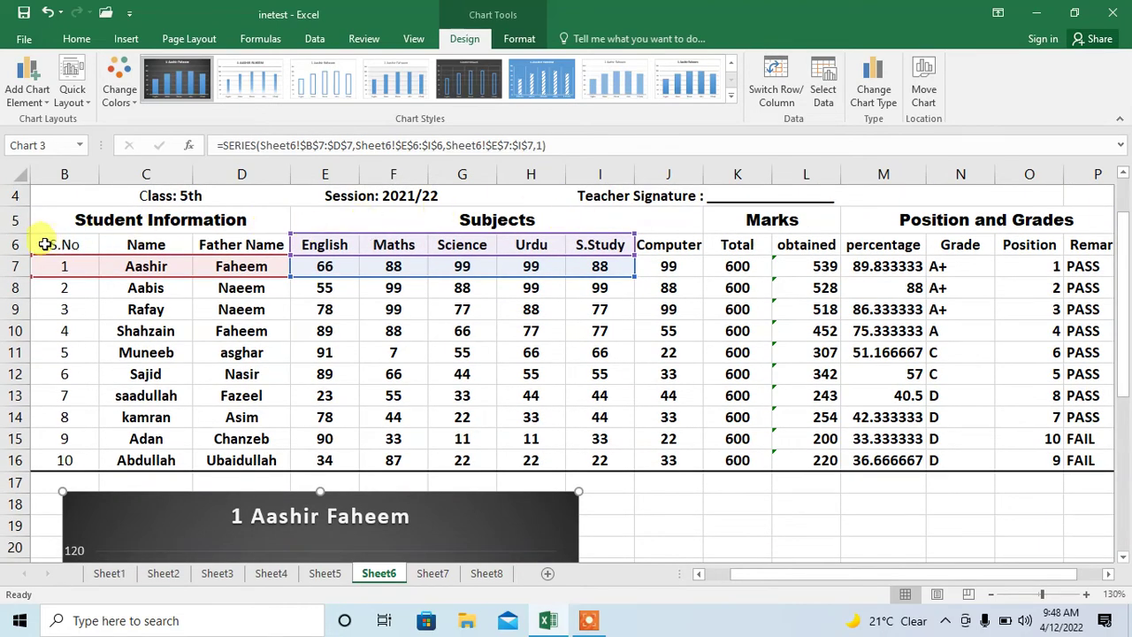
mouse_move(69, 247)
mouse_down()
mouse_move(328, 379)
mouse_move(556, 440)
mouse_move(593, 465)
mouse_move(657, 465)
mouse_up()
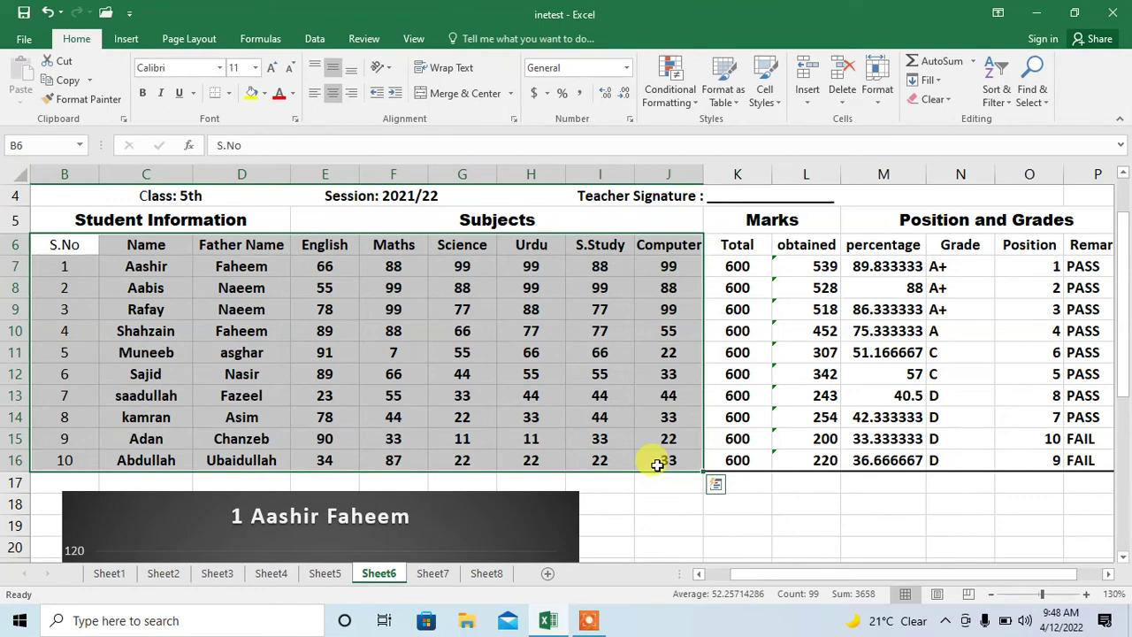
click(126, 38)
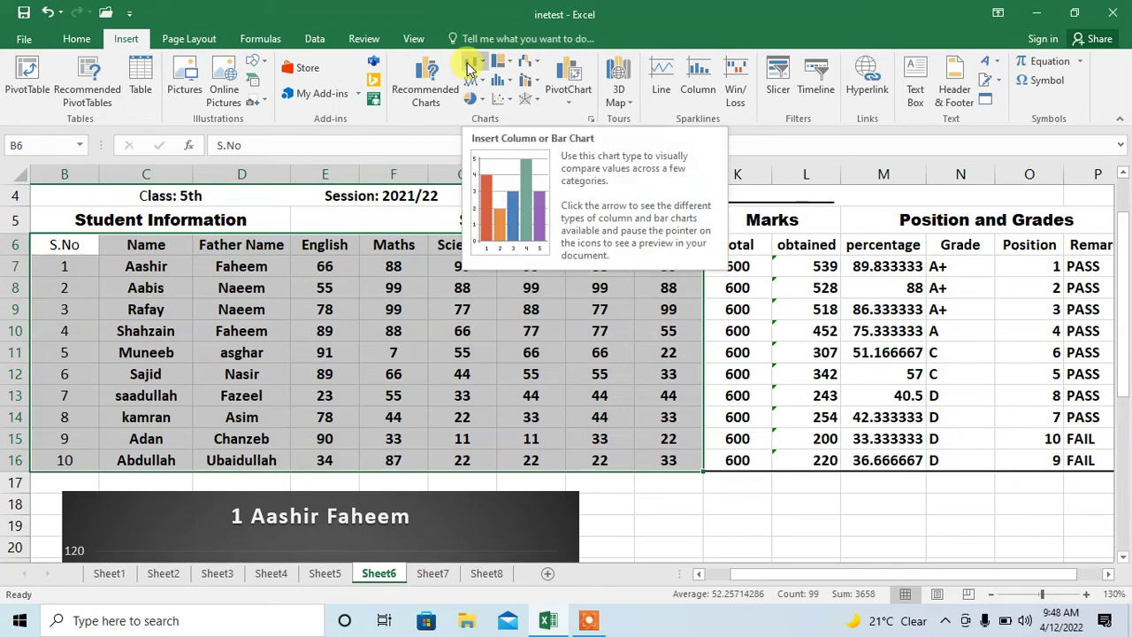
click(469, 66)
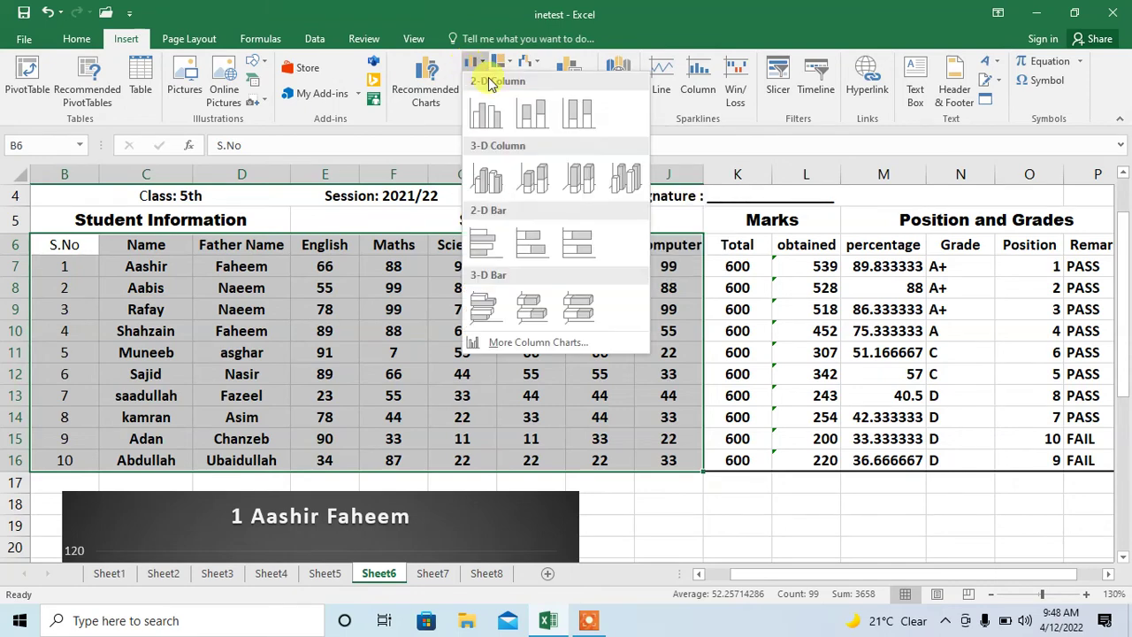
click(487, 113)
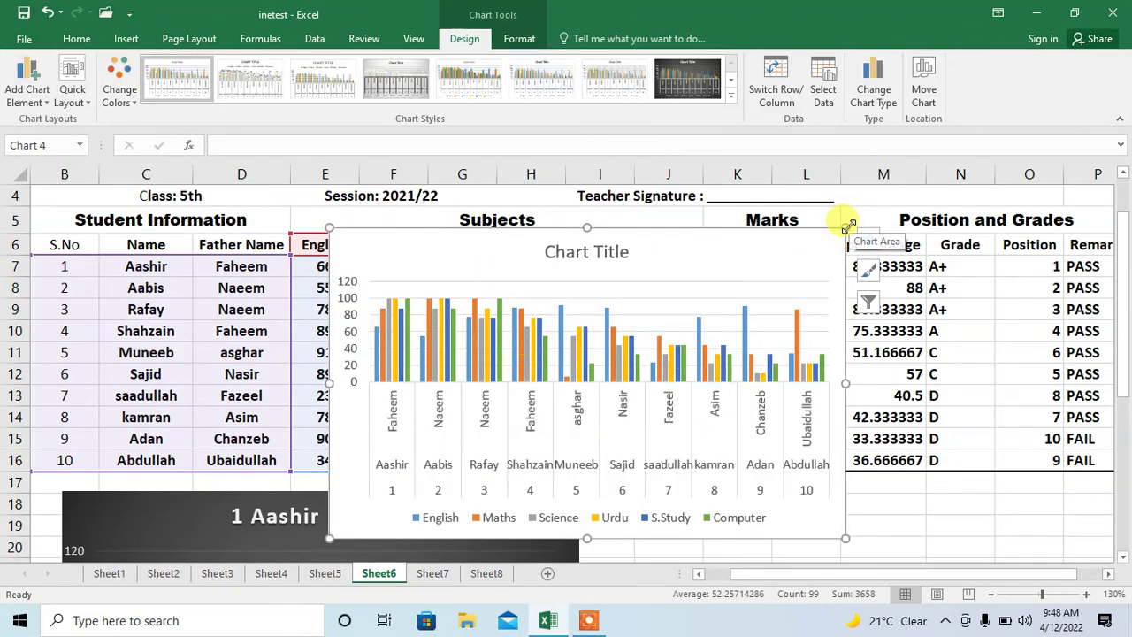
Drag the all-students chart's right-side handle outward so it reaches column M.
drag(846, 226, 924, 207)
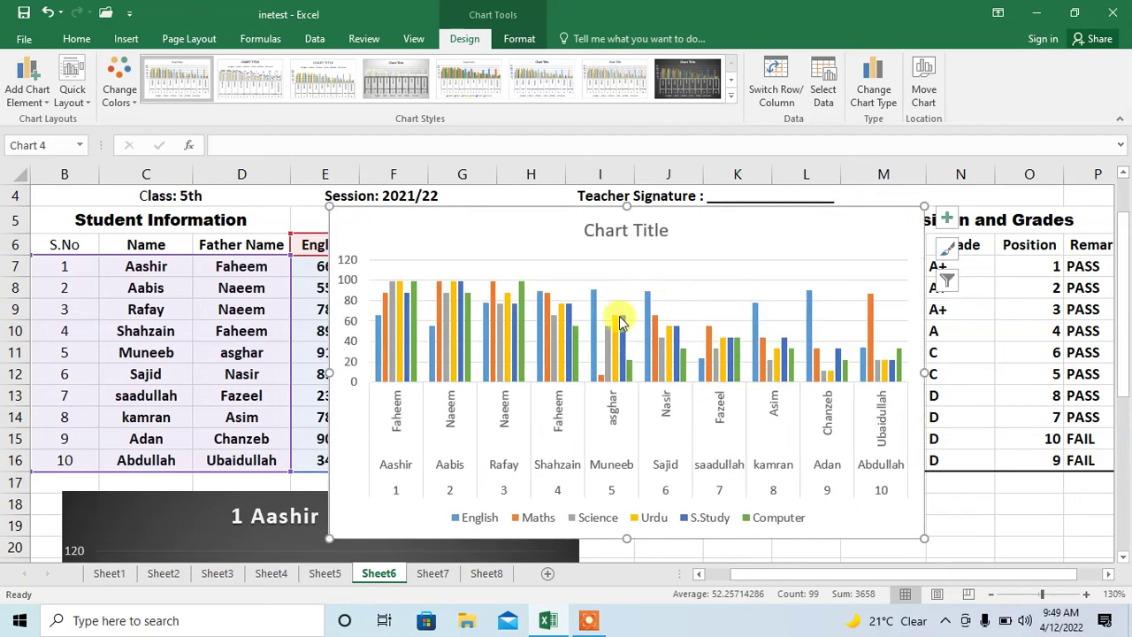